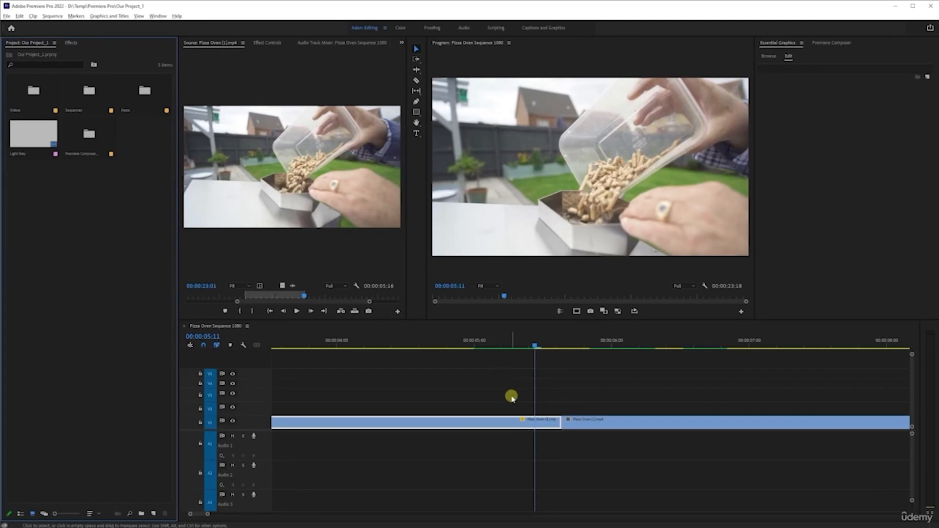
- Play the start of the sequence to preview the opening transition on the first Pizza Oven clip
key(minus)
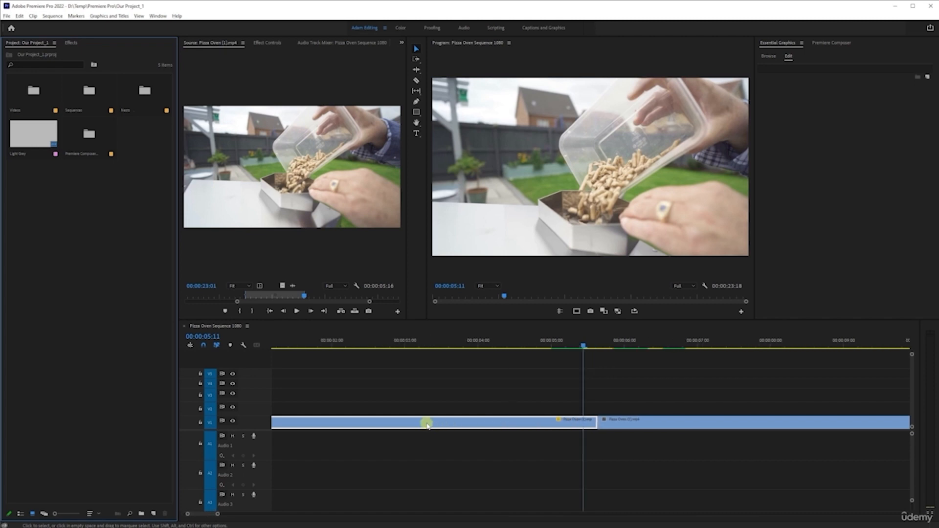
key(minus)
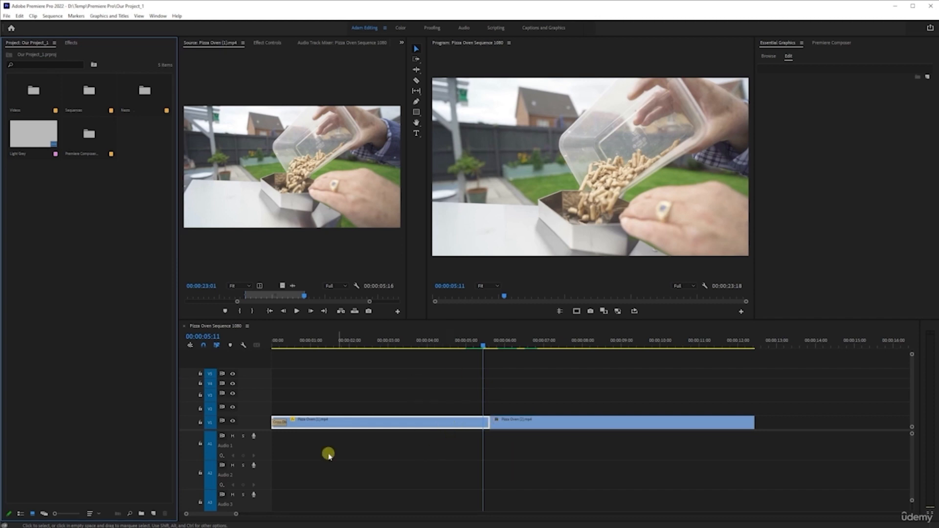
click(300, 454)
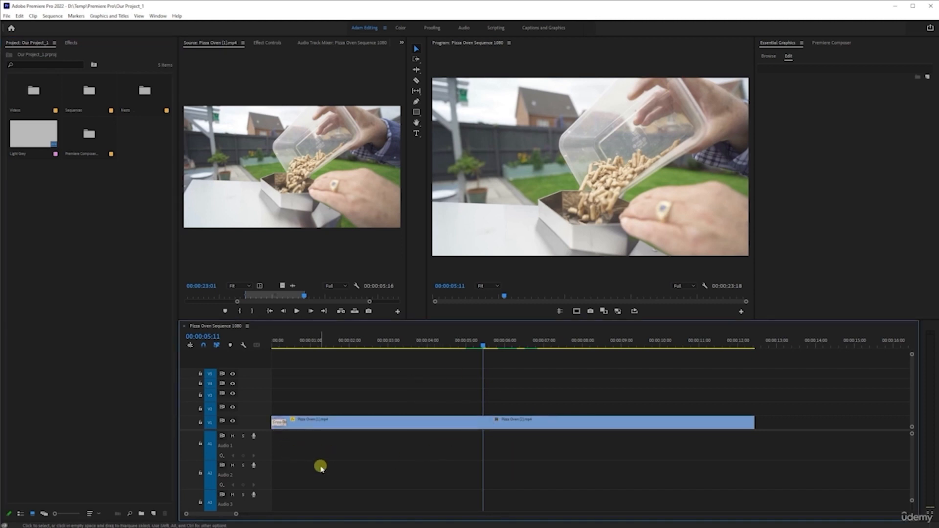
scroll(281, 400, up, 4)
scroll(316, 415, up, 1)
drag(300, 344, 225, 350)
key(space)
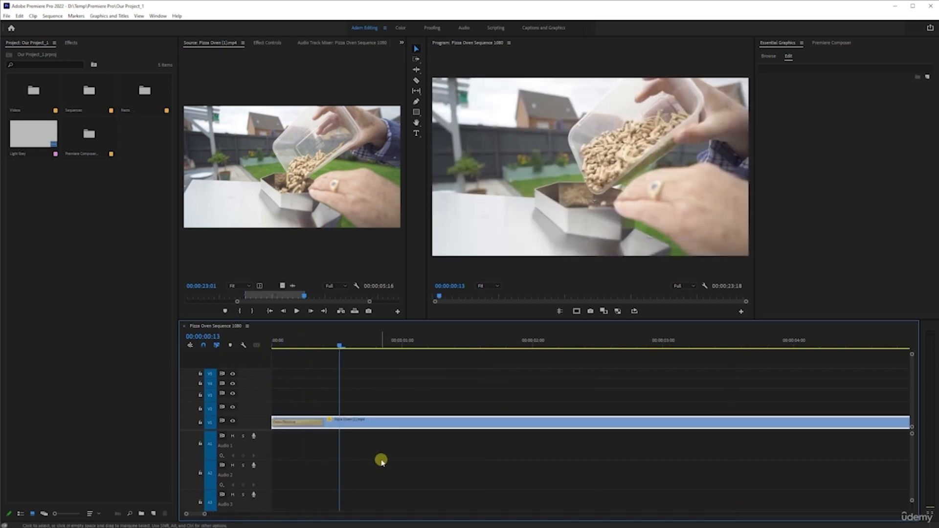
drag(296, 342, 144, 470)
key(space)
key(space)
- Remove the opening transition and reapply a Cross Dissolve at the start of the first Pizza Oven clip
click(287, 422)
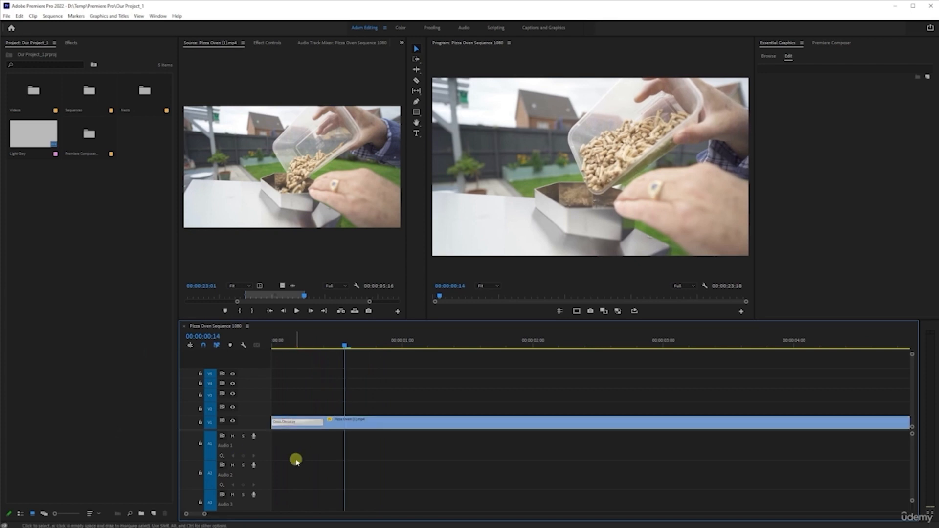
key(Delete)
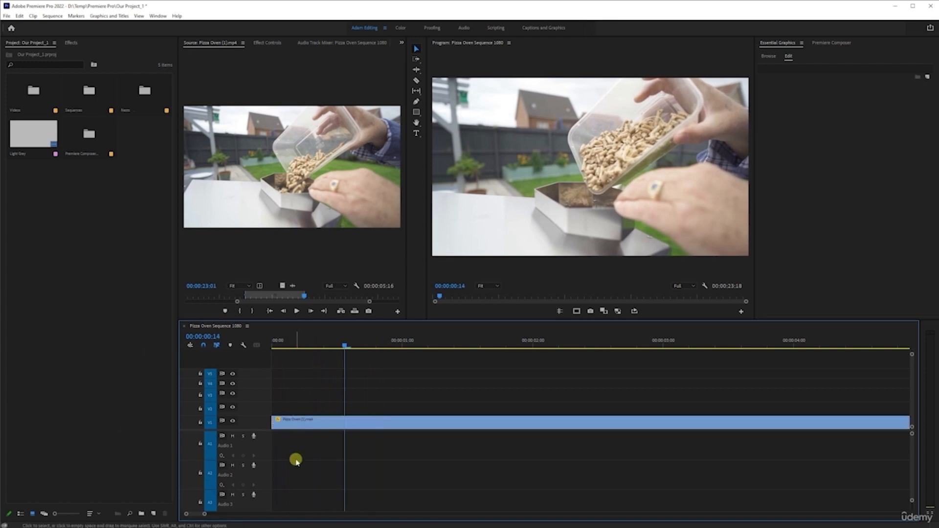
click(70, 42)
drag(34, 102, 277, 424)
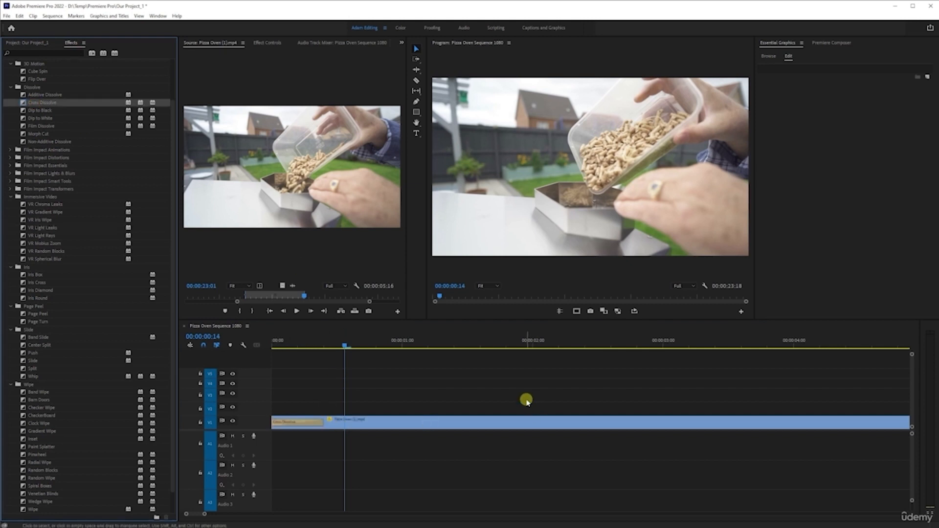
click(275, 421)
key(Delete)
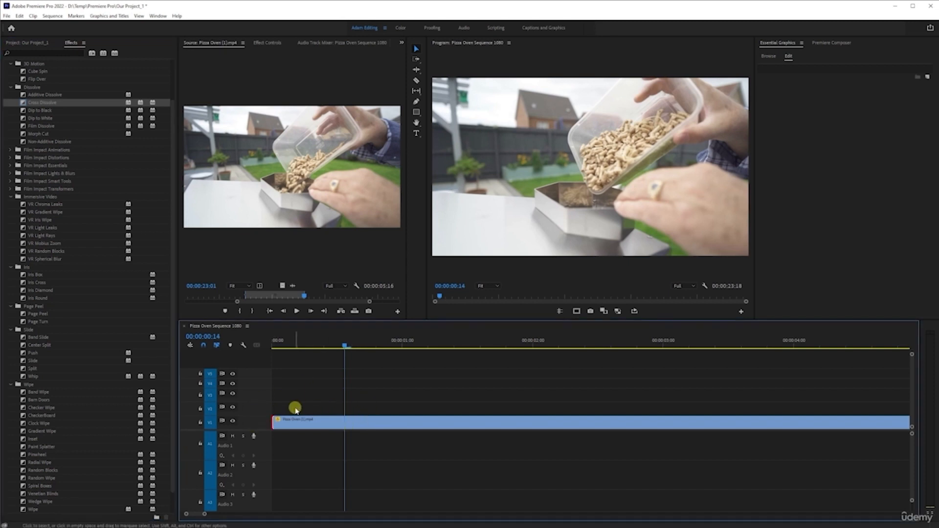
key(ctrl+z)
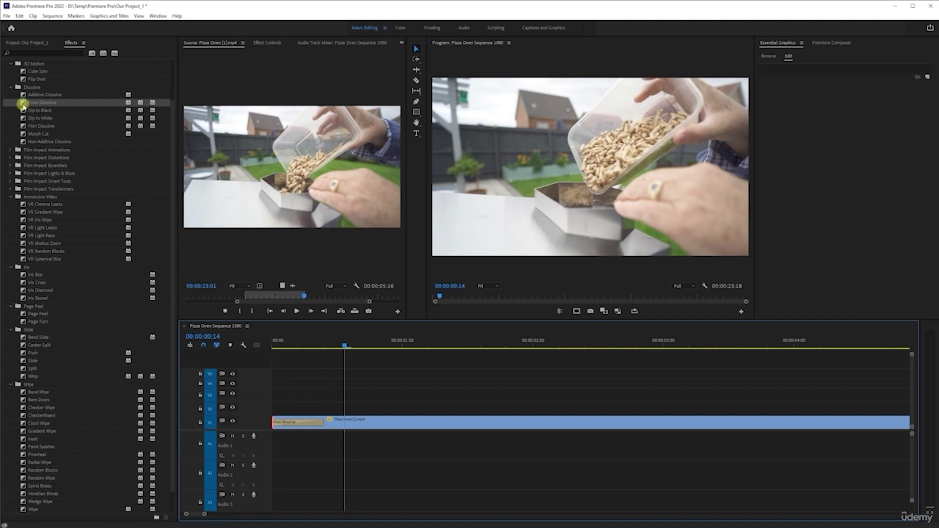
- Look through the video transitions in the effects list and undo the Cross Dissolve applied at the clip's start
click(23, 110)
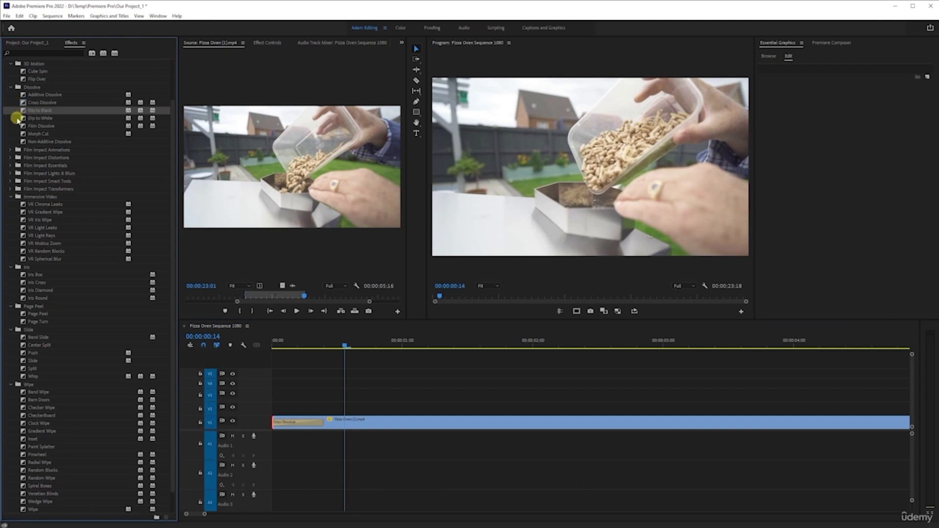
click(23, 95)
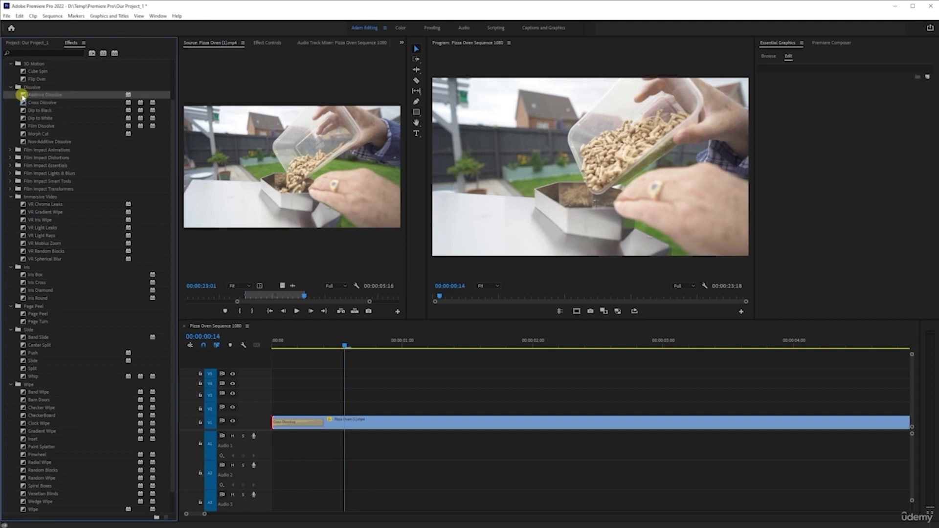
scroll(34, 234, down, 1)
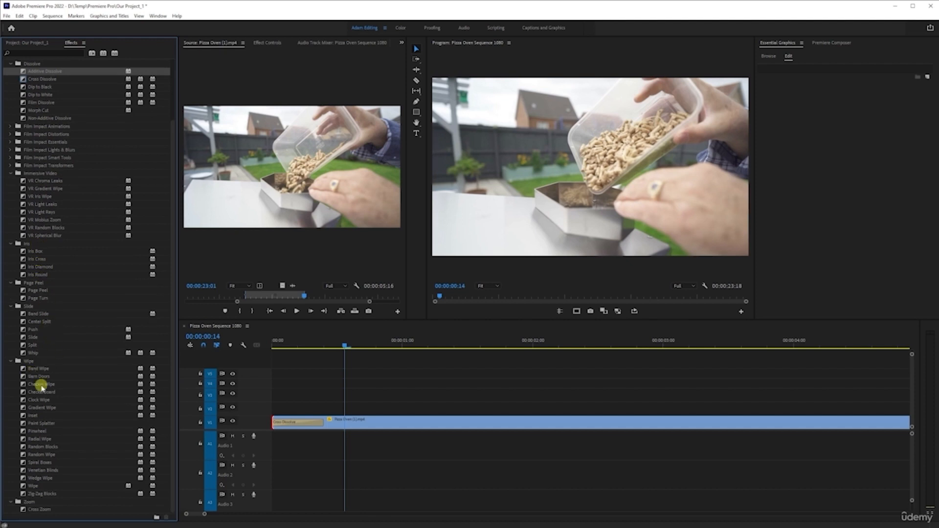
click(380, 494)
key(ctrl+z)
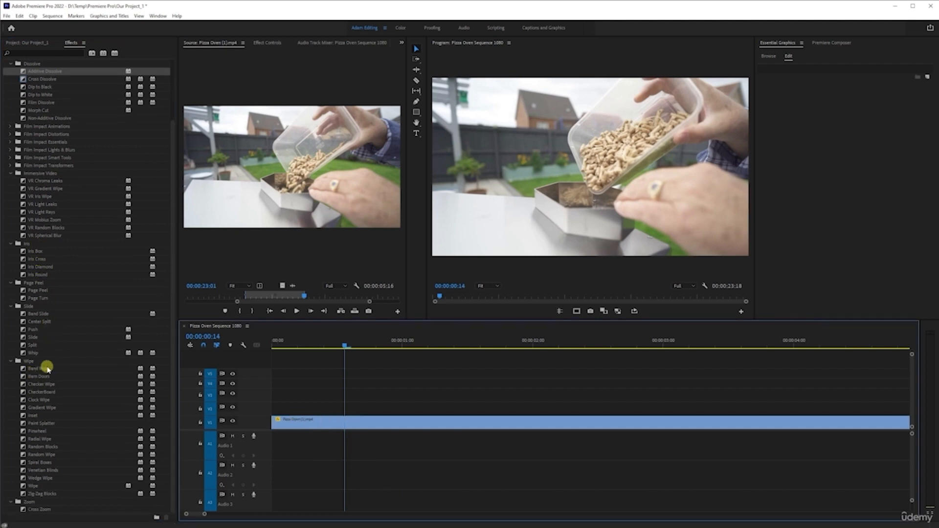
- Set Band Wipe as the default video transition
click(45, 371)
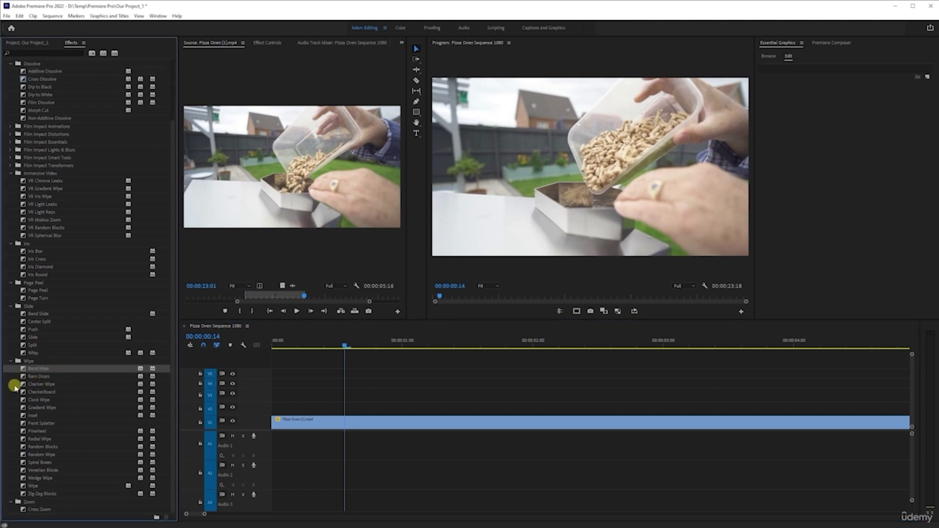
right_click(39, 371)
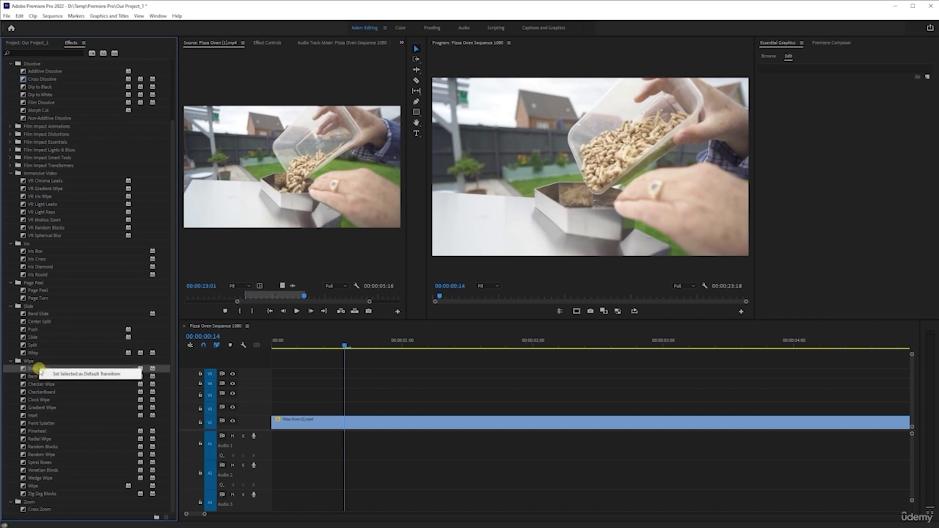
click(86, 374)
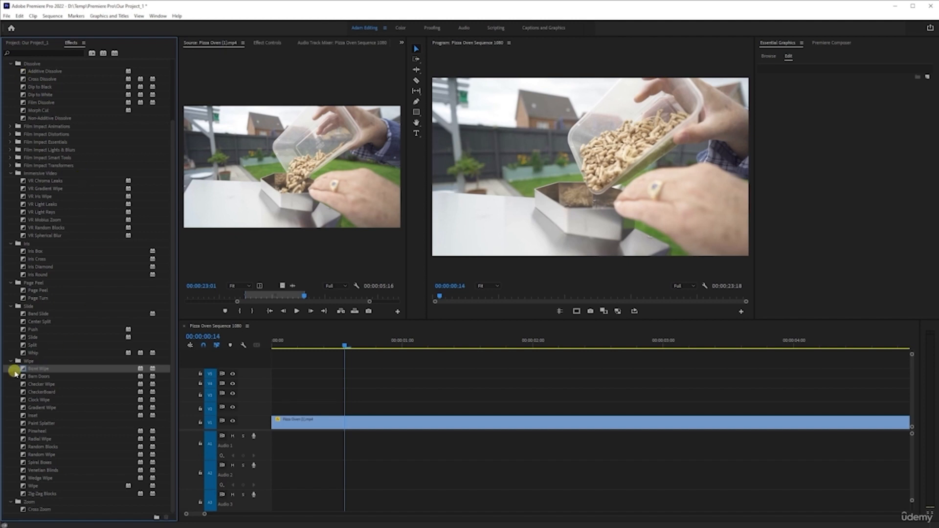
- Apply the Band Wipe at the start of the first Pizza Oven clip and play it from 00:00:00:00
mouse_move(31, 370)
mouse_down()
mouse_move(269, 426)
mouse_move(278, 417)
mouse_move(273, 422)
mouse_up()
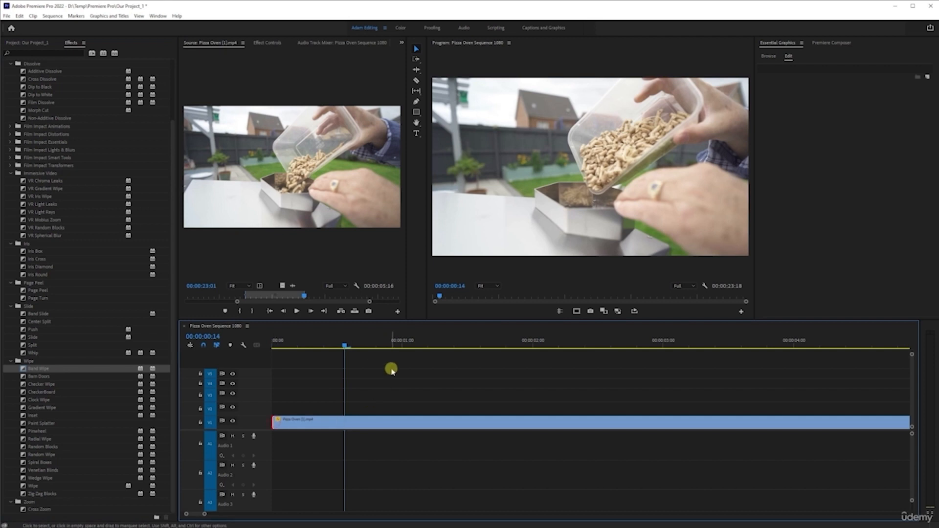
drag(297, 347, 196, 359)
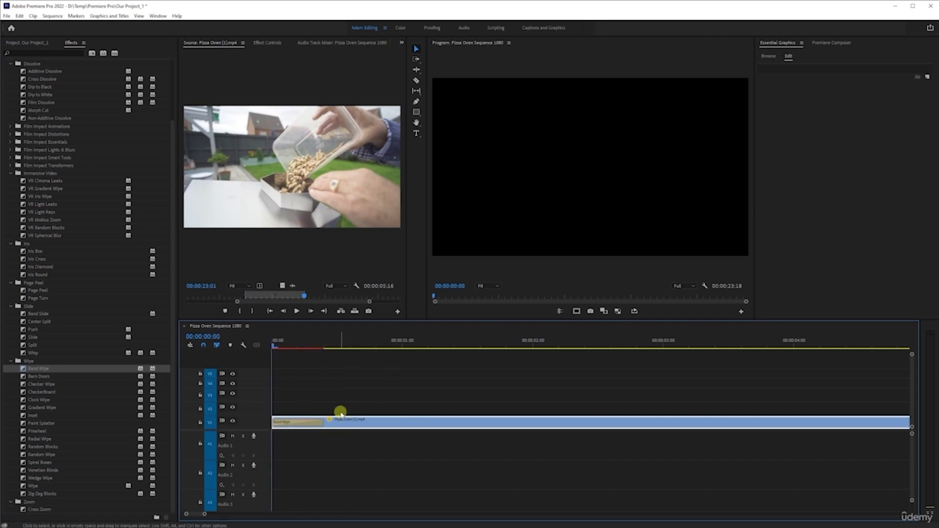
key(space)
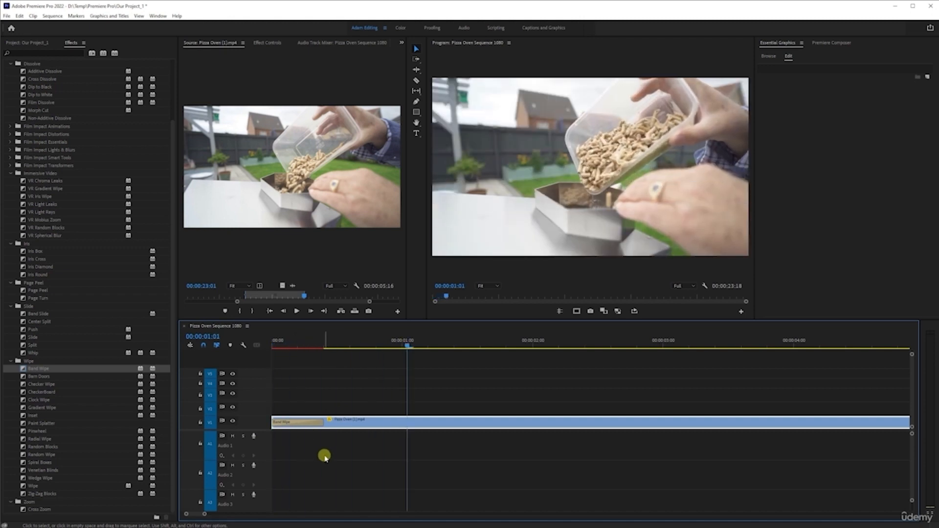
- Undo the Band Wipe, make Cross Dissolve the default transition again, and apply it to the first clip's start
key(ctrl+z)
click(46, 80)
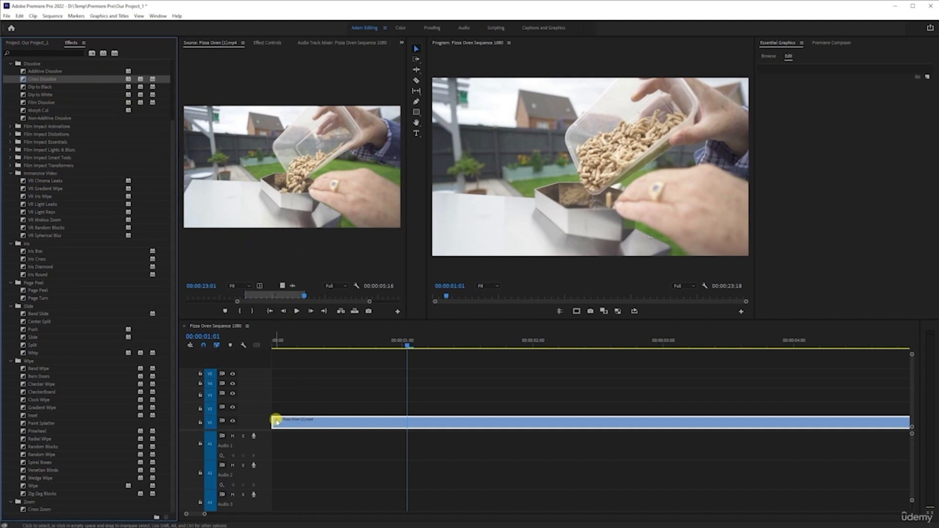
drag(277, 420, 276, 420)
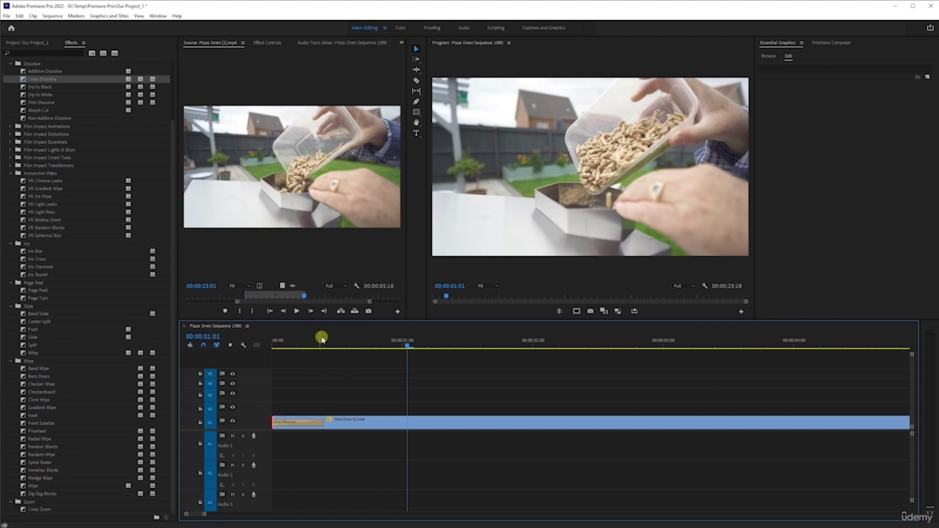
- Place the playhead at the end of the Cross Dissolve and check the timebase in the sequence settings without changing anything
click(323, 344)
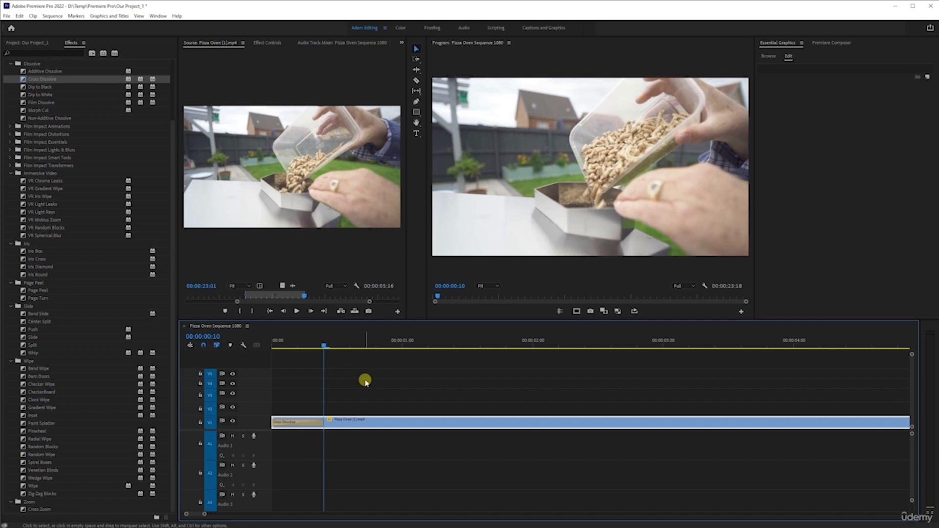
click(51, 16)
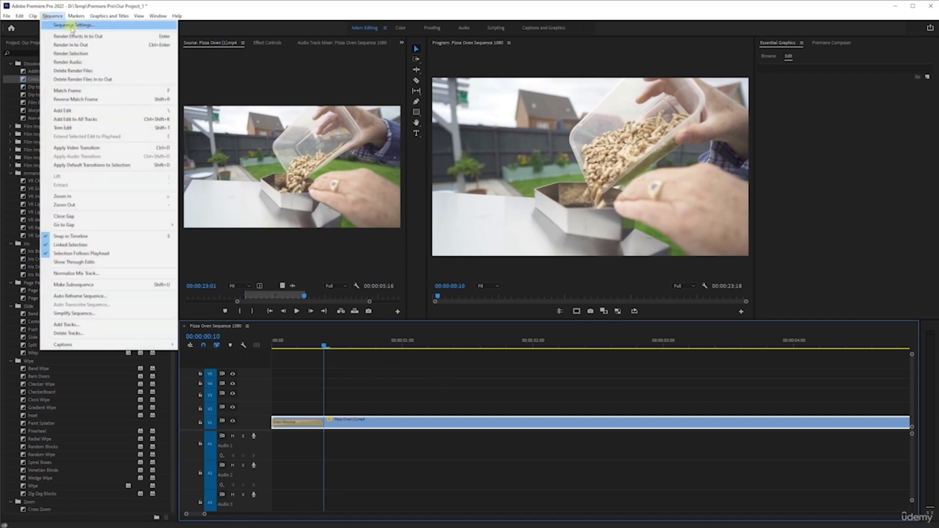
click(61, 34)
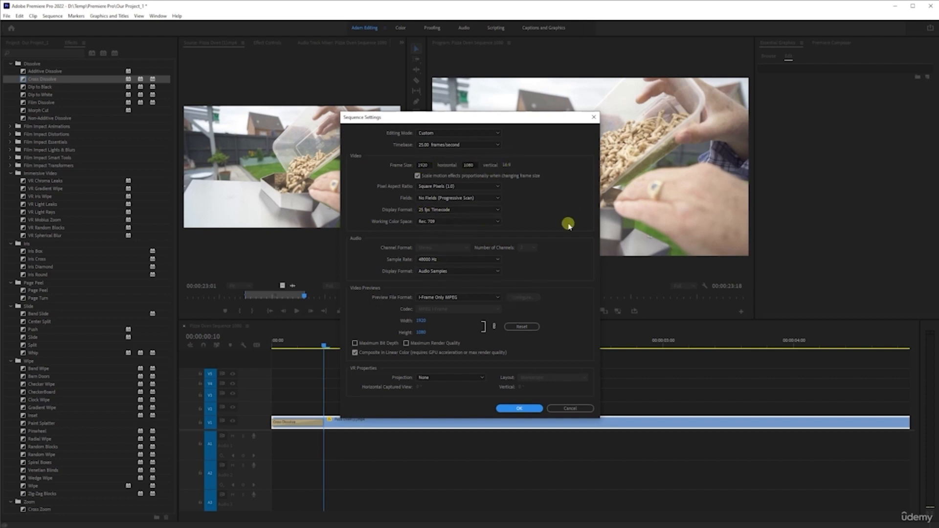
click(589, 409)
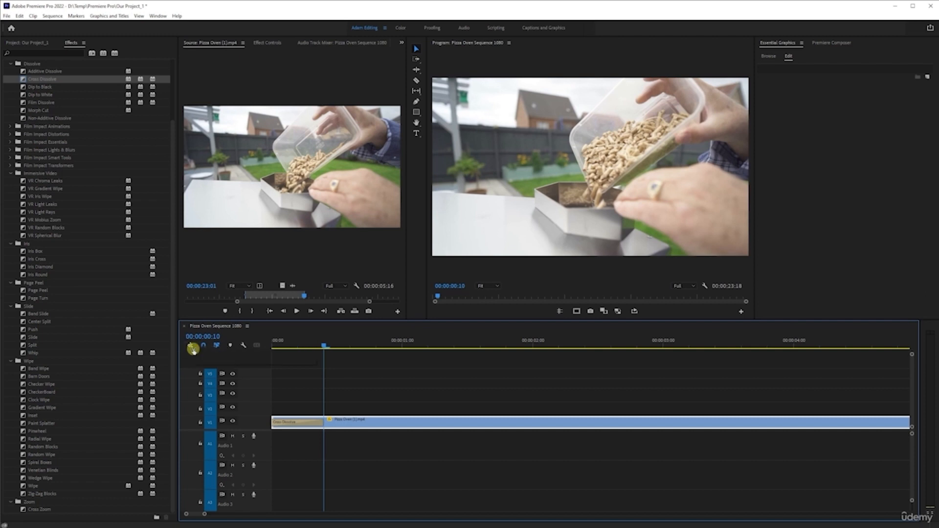
- Play the Cross Dissolve from the start of the sequence and return the playhead to 00:00:00:10
drag(320, 347, 213, 360)
key(space)
key(space)
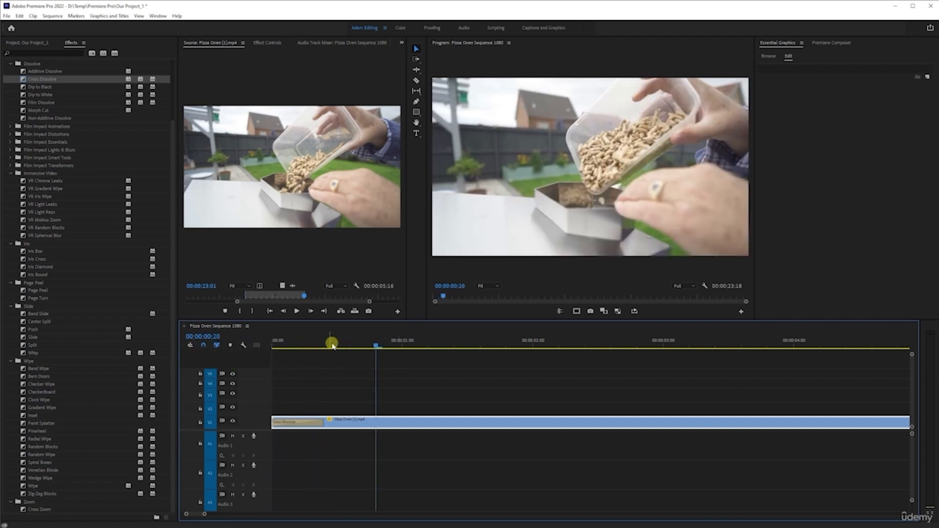
drag(332, 345, 323, 342)
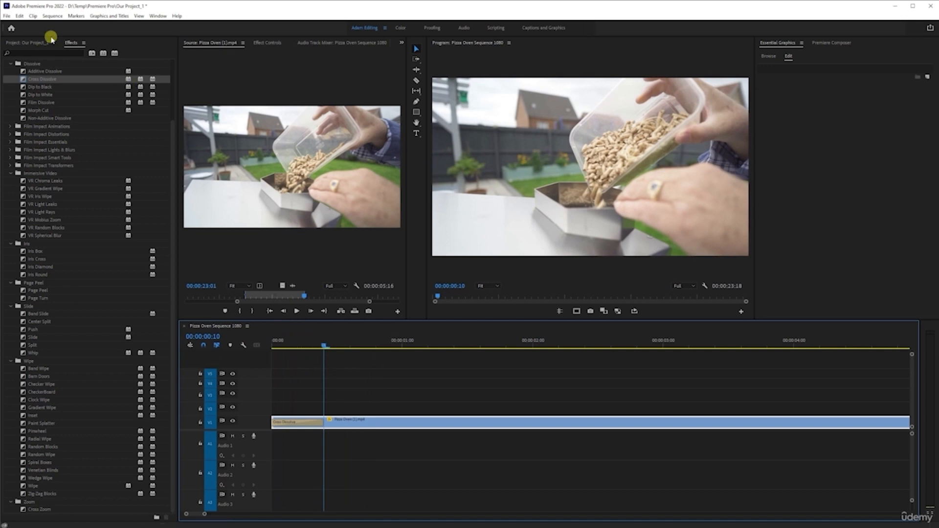
- Check the default video transition duration in the Timeline preferences and leave the preferences without changes
click(19, 16)
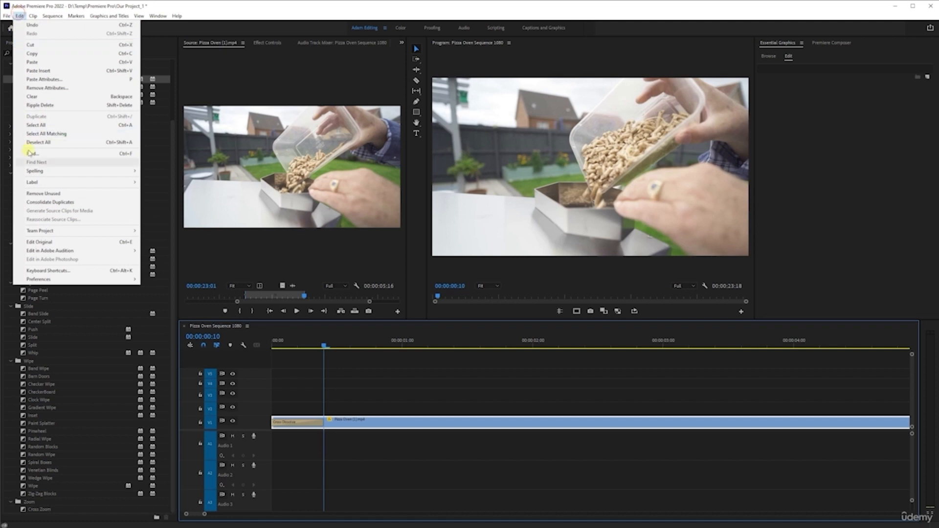
mouse_move(103, 280)
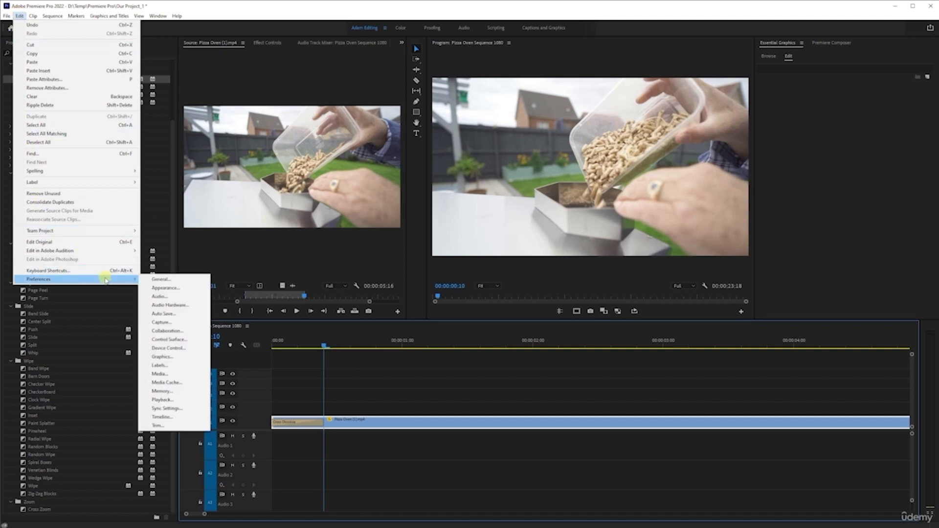
click(172, 283)
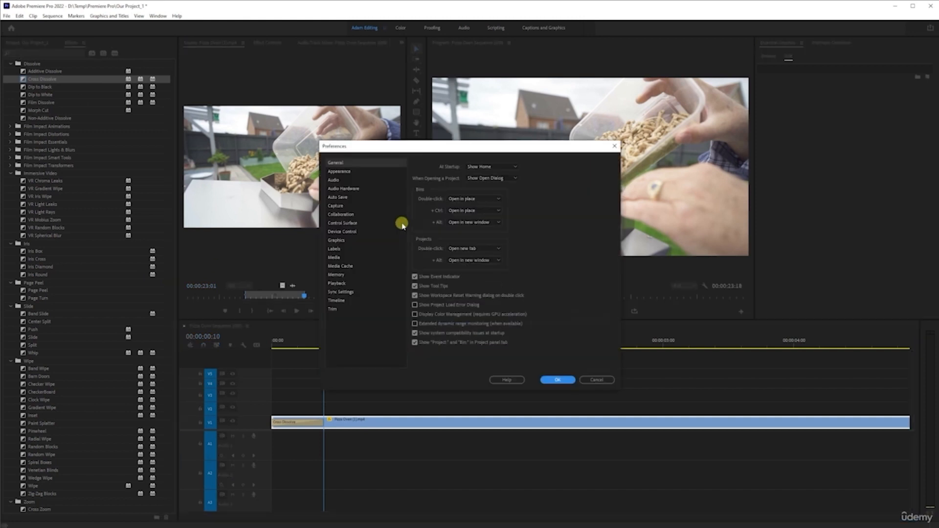
click(337, 301)
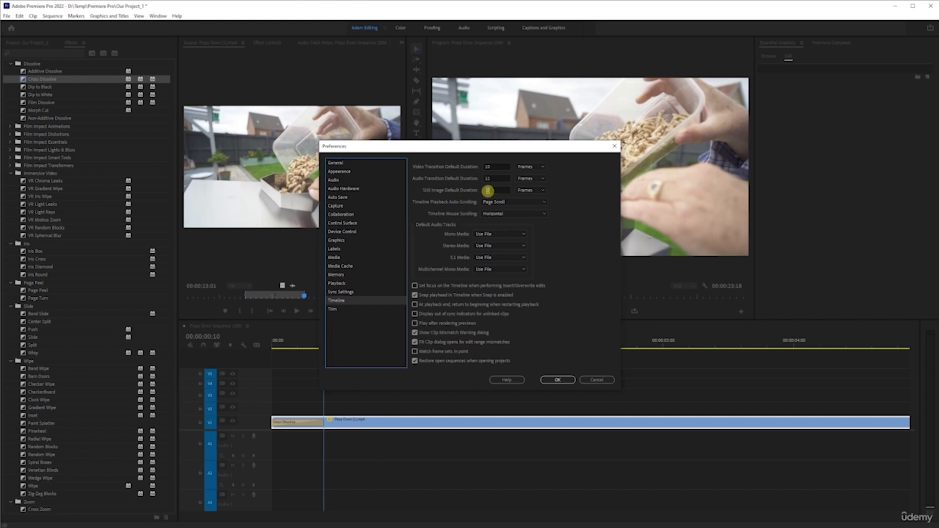
click(601, 377)
- Place the Light Grey item on track V2 at the start of the sequence, above the Cross Dissolve
click(24, 42)
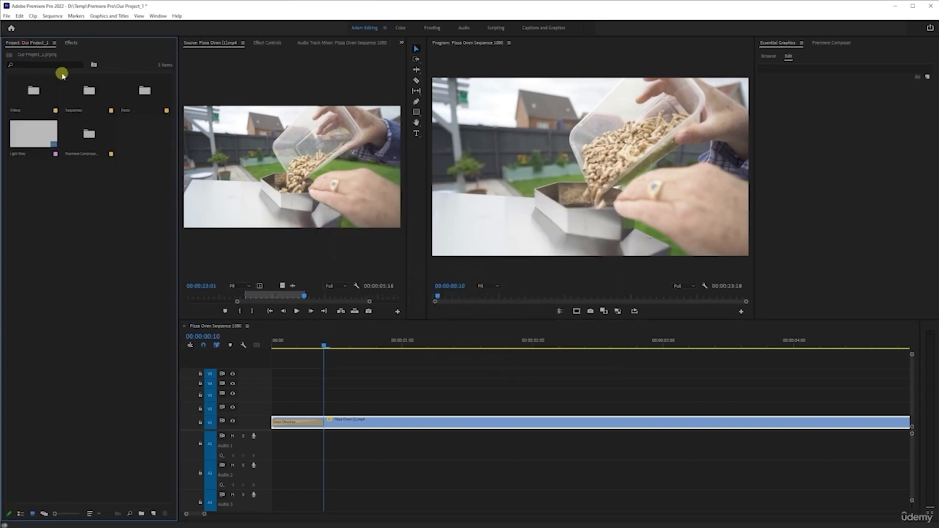
click(16, 136)
drag(269, 304, 262, 410)
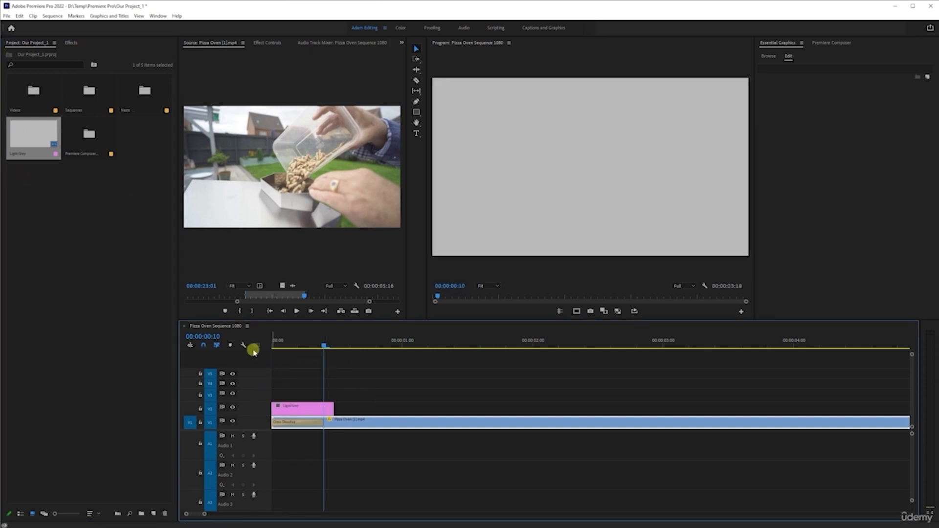
- Select the Light Grey clip and compare the frames at its end, 00:00:00:12, and at 00:00:00:07
click(323, 413)
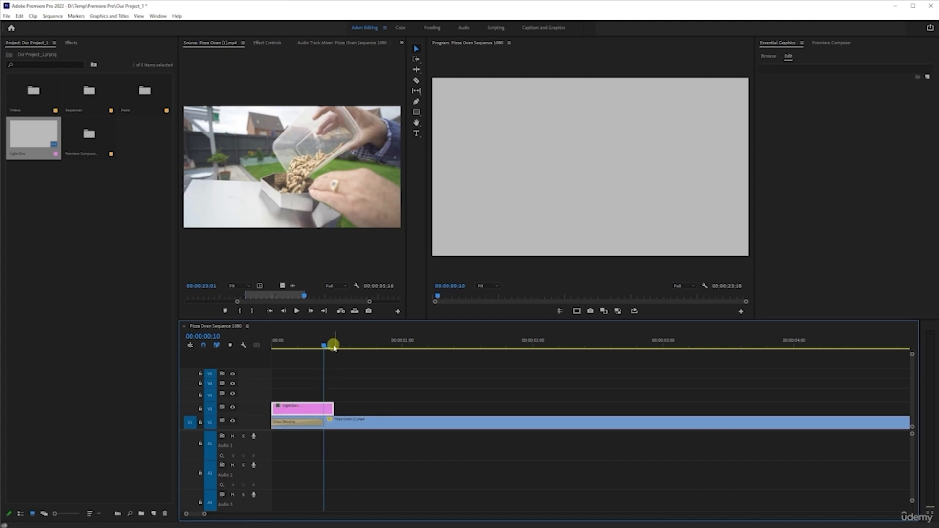
click(334, 347)
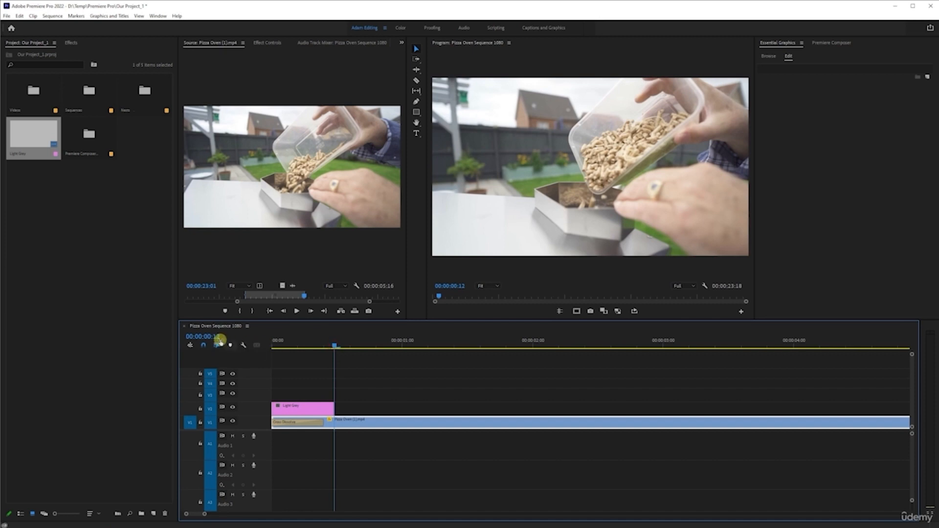
click(309, 345)
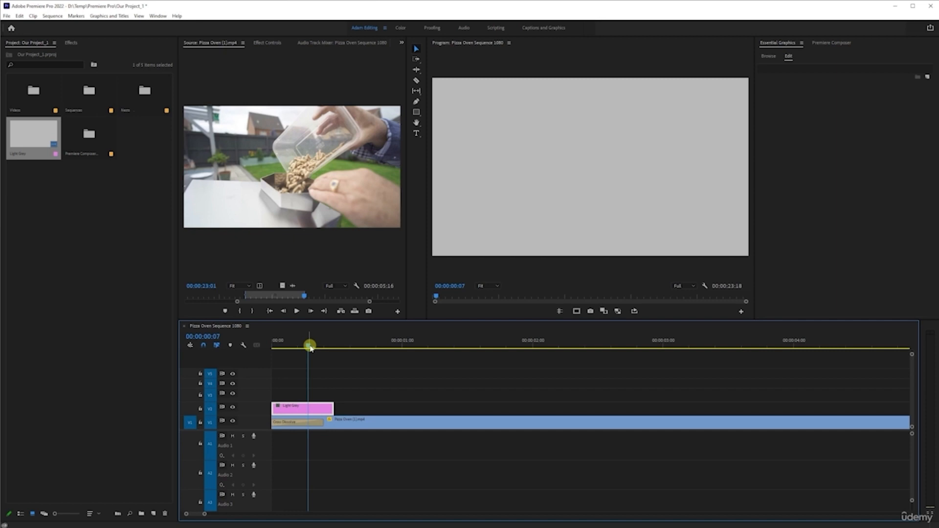
- Extend the Light Grey clip on track V2 to about four seconds and delete it from the sequence
drag(333, 408, 787, 408)
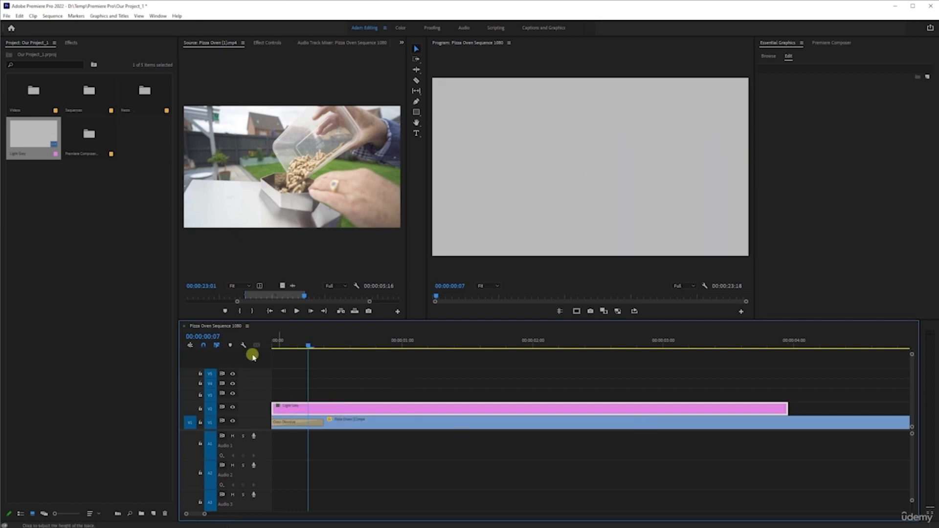
click(546, 411)
key(Delete)
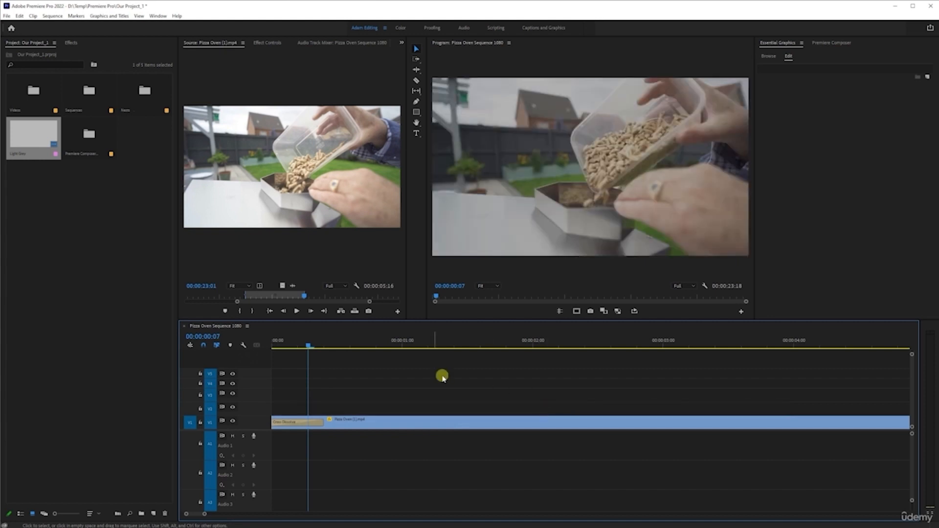
- Move the playhead to 00:00:00:10, try lengthening the opening Cross Dissolve from its end, and undo that change
click(325, 344)
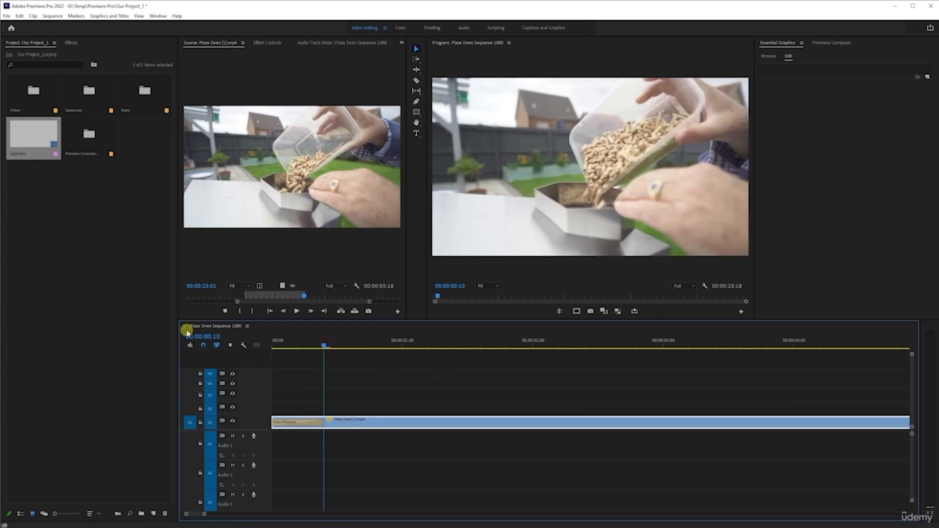
drag(329, 424, 684, 424)
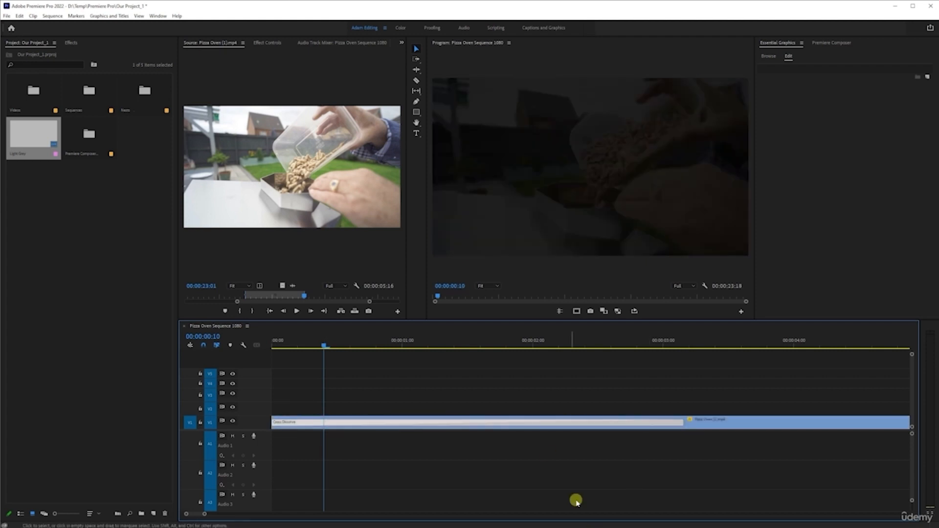
key(ctrl+z)
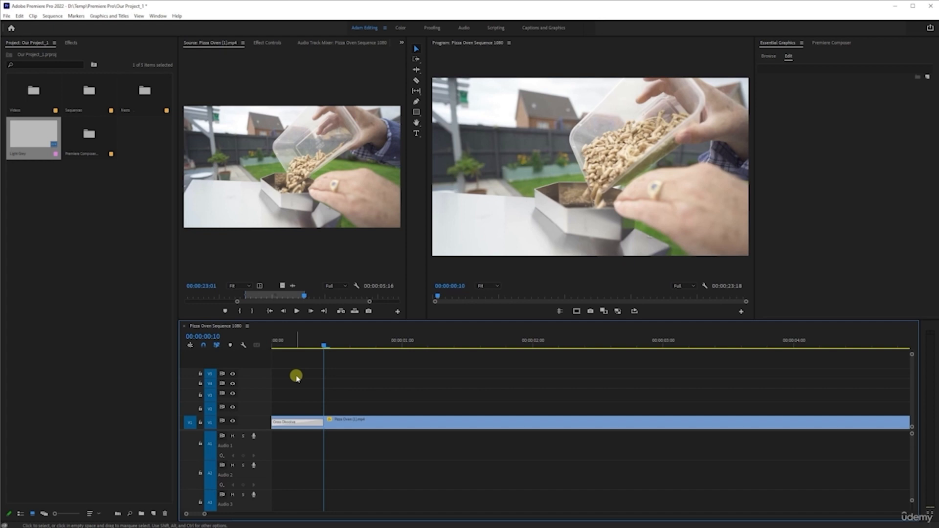
- Set the default video transition duration to 1.00 seconds in the Timeline preferences
click(19, 15)
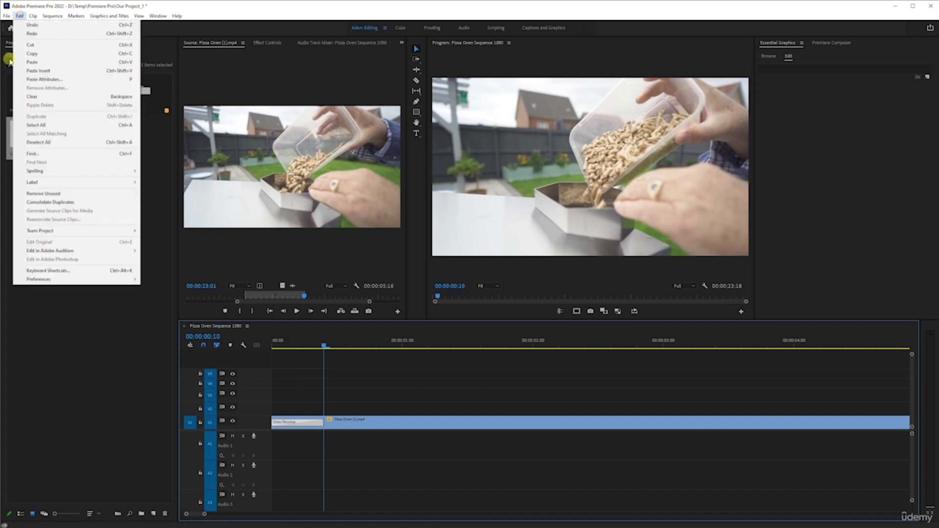
mouse_move(90, 280)
click(152, 281)
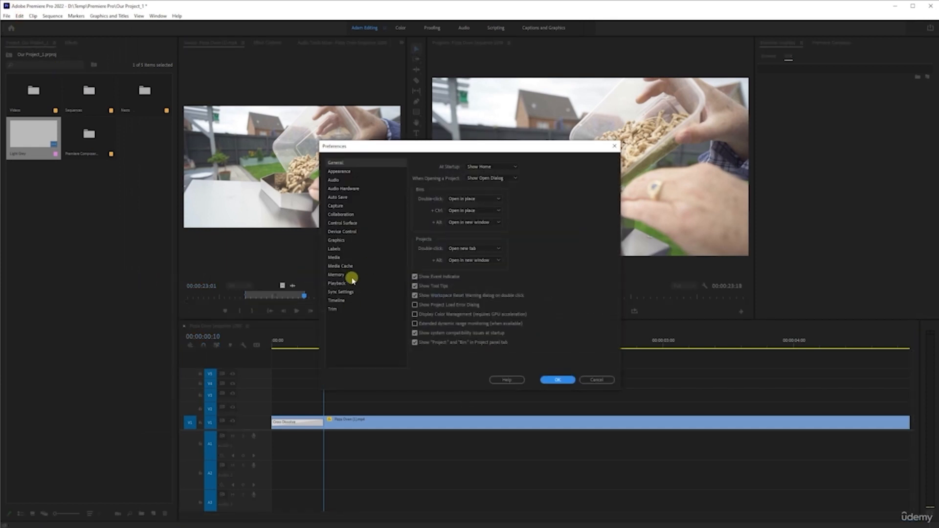
click(342, 300)
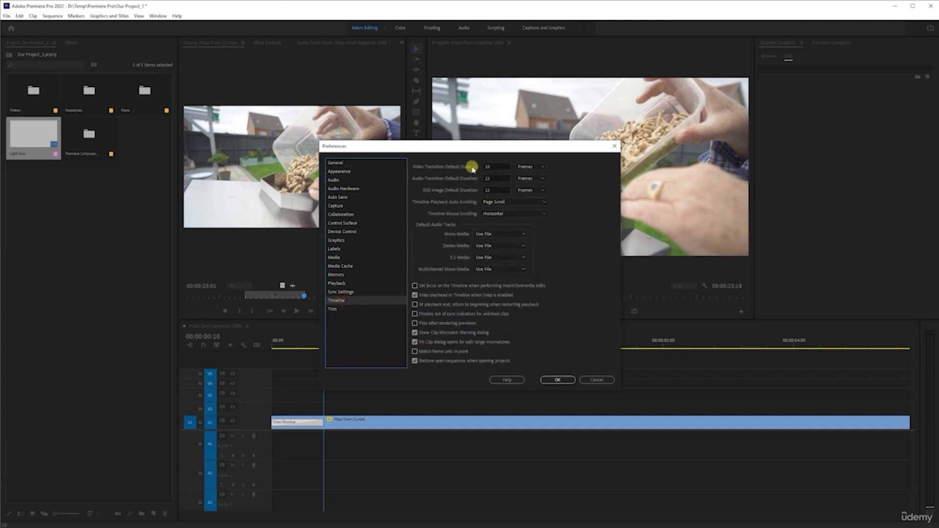
click(538, 167)
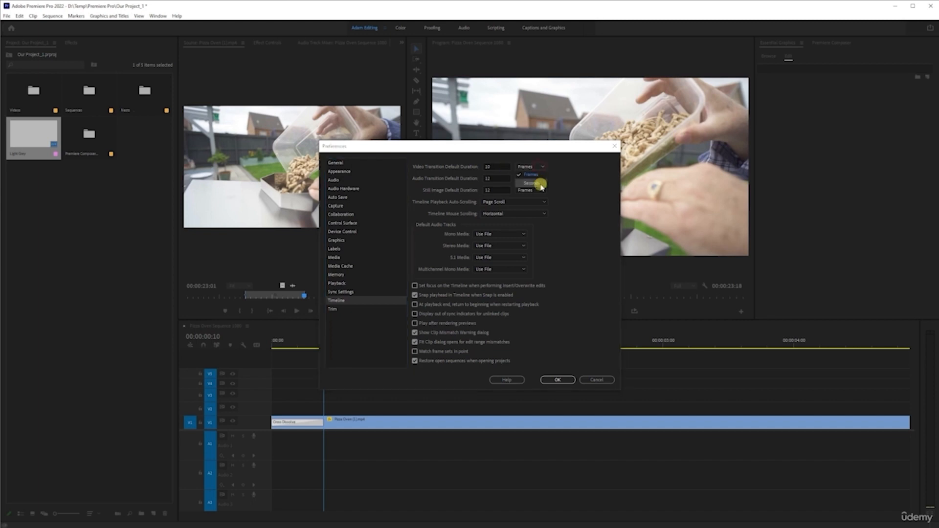
click(586, 164)
double_click(496, 167)
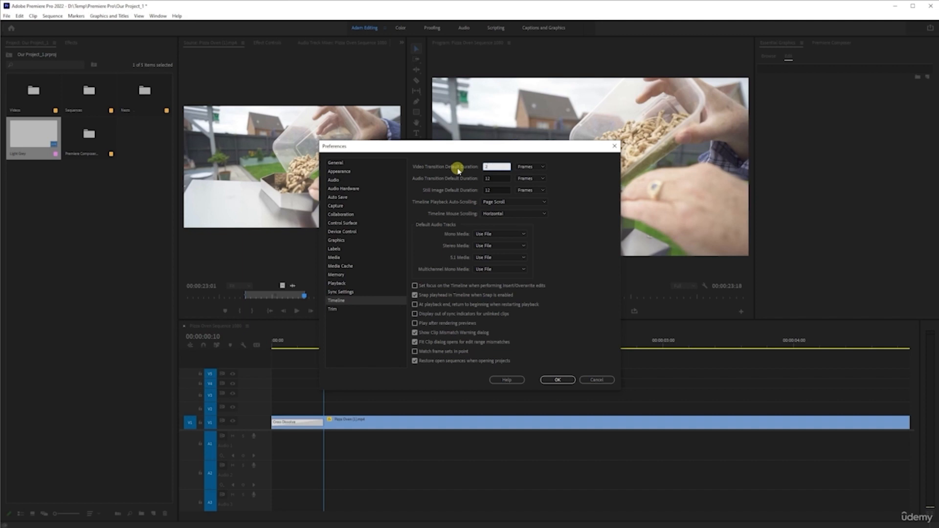
click(579, 177)
click(533, 167)
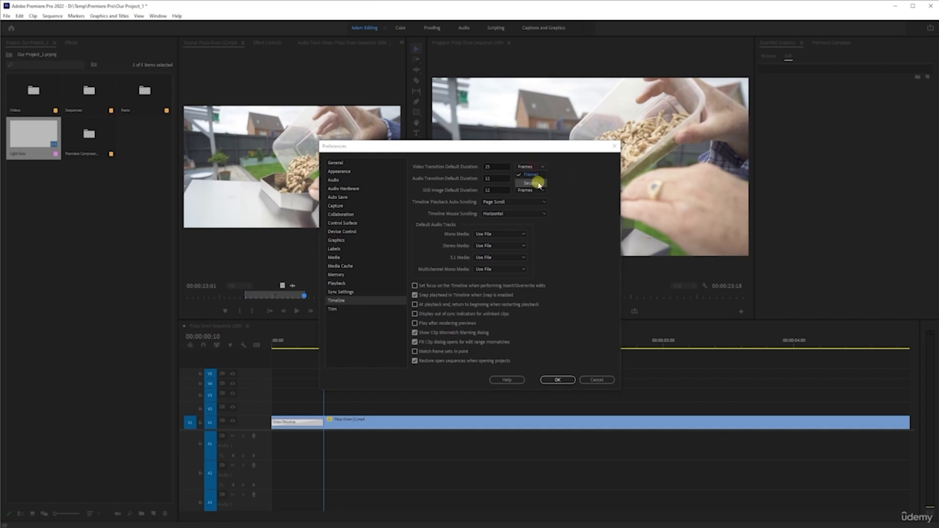
click(537, 183)
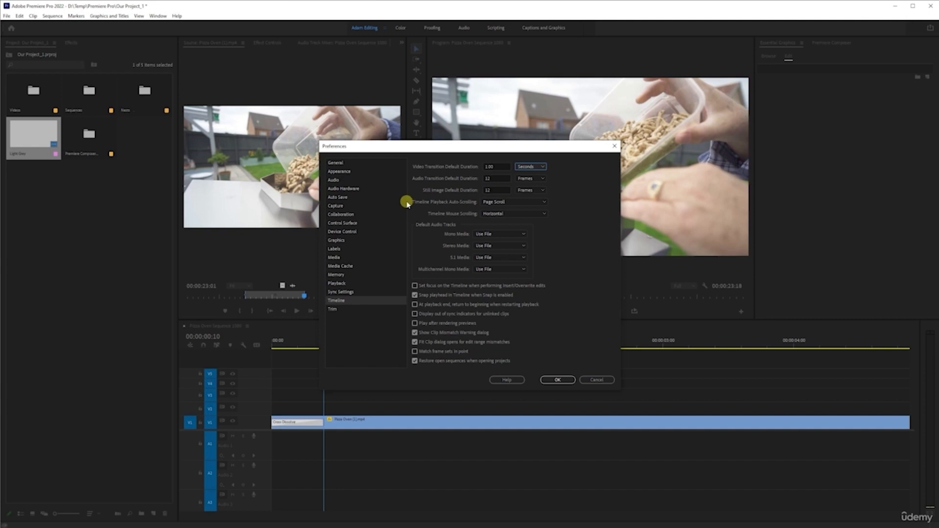
- Switch the still image default duration to seconds and save the preferences
click(532, 191)
click(530, 205)
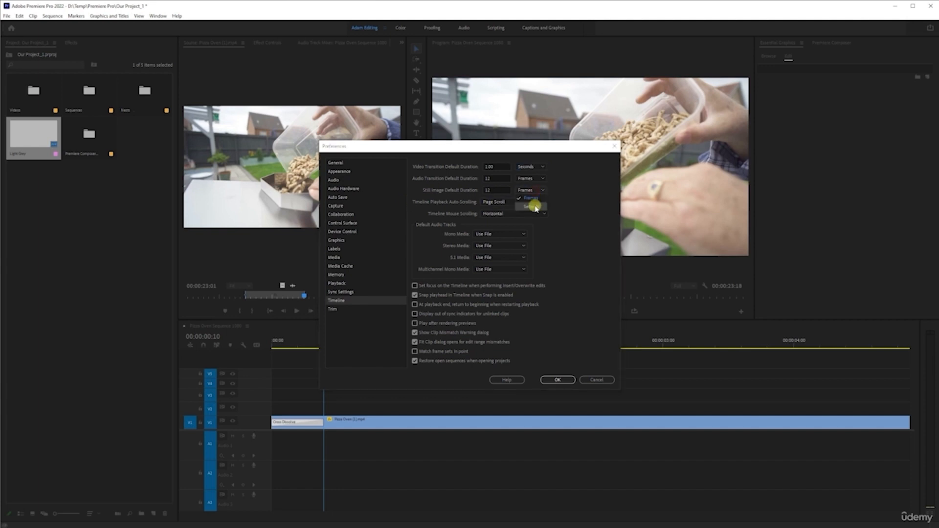
double_click(502, 189)
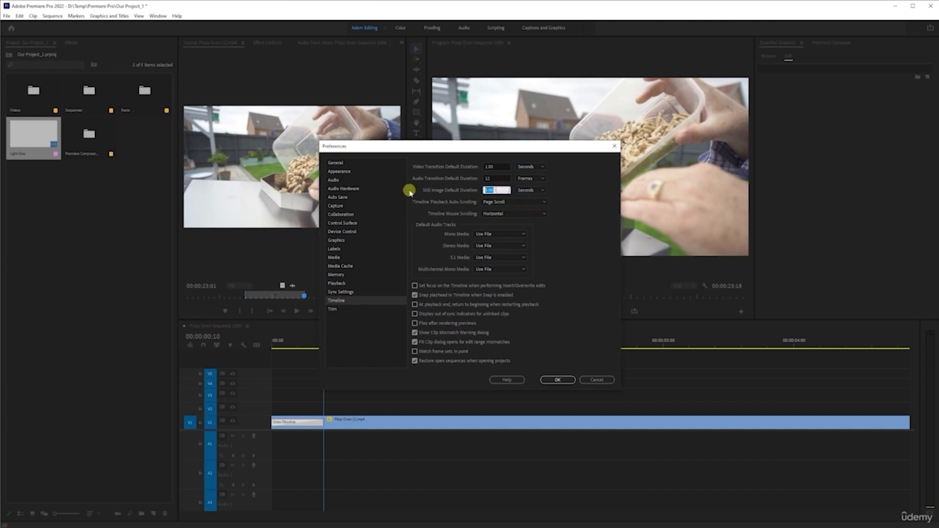
click(572, 202)
click(562, 381)
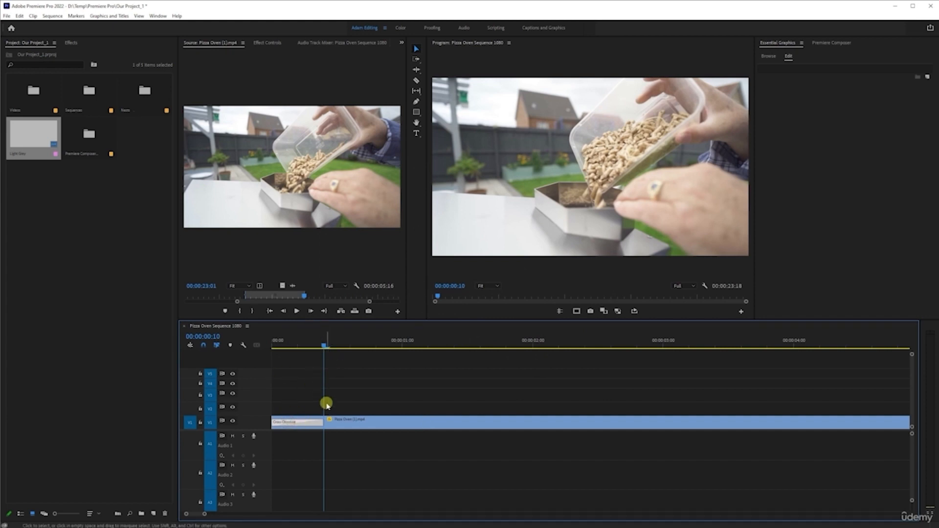
- Replace the opening Cross Dissolve by deleting it and applying the default transition to the first clip's start
key(Delete)
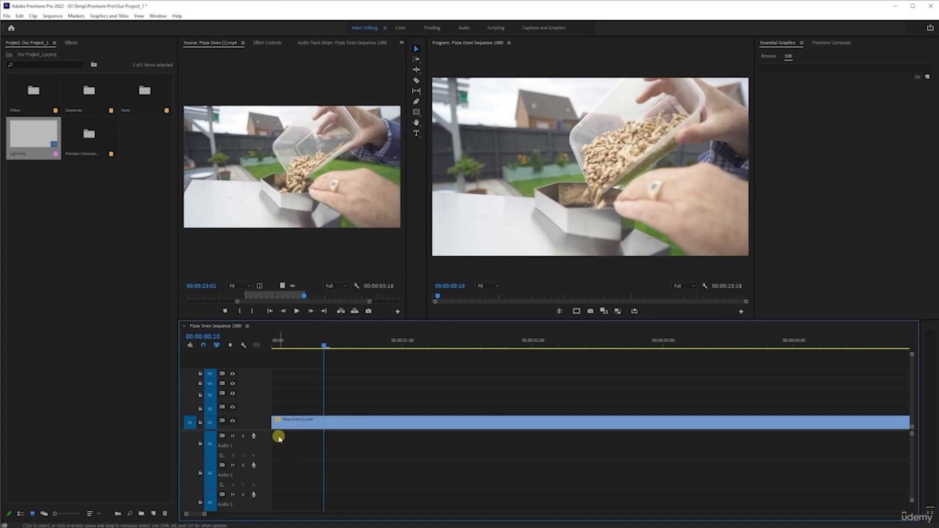
click(276, 424)
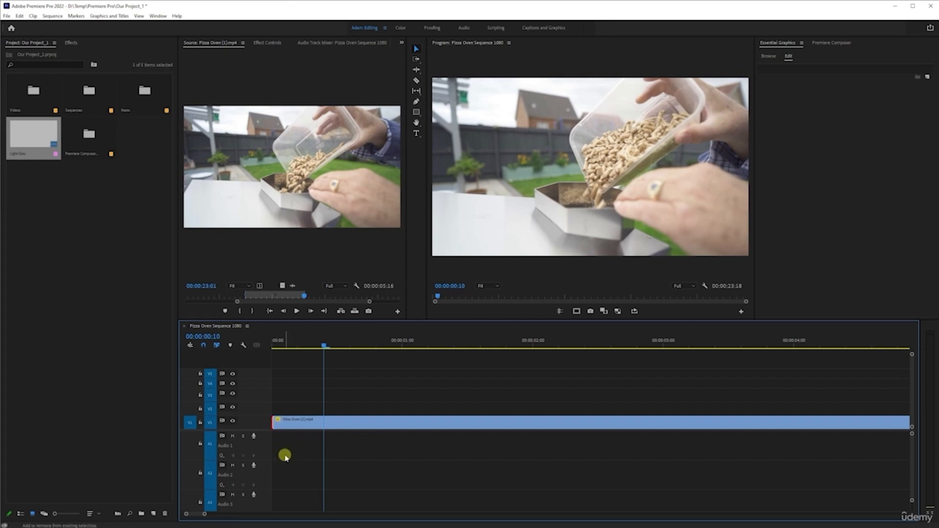
key(ctrl+d)
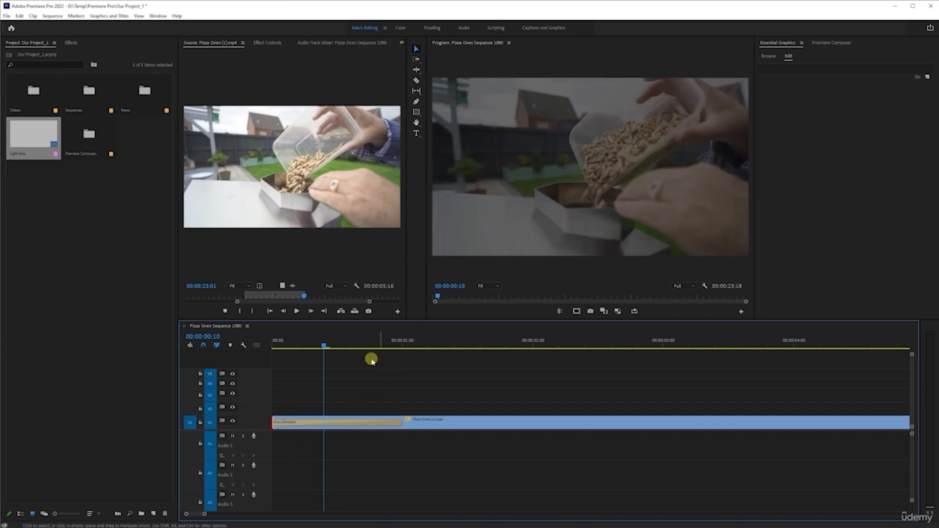
- Play the opening dissolve twice from the start of the sequence
drag(321, 346, 79, 350)
key(space)
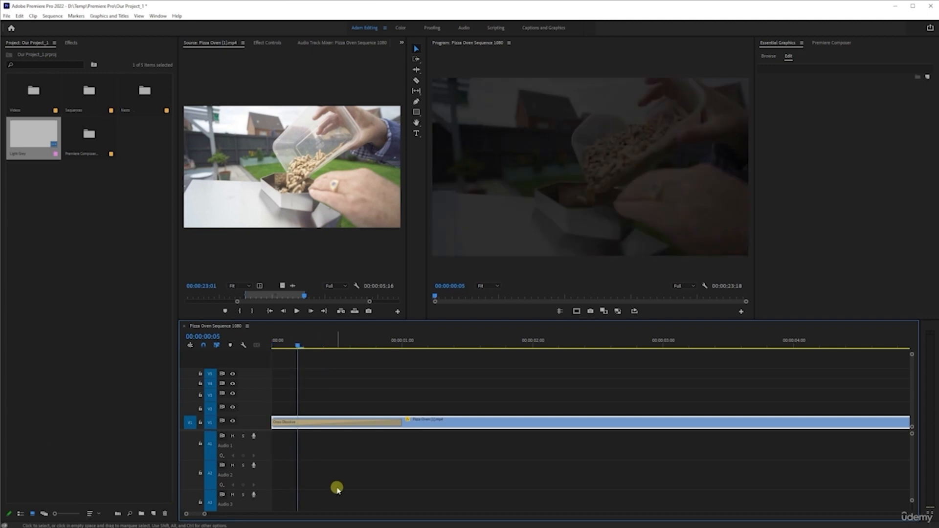
key(space)
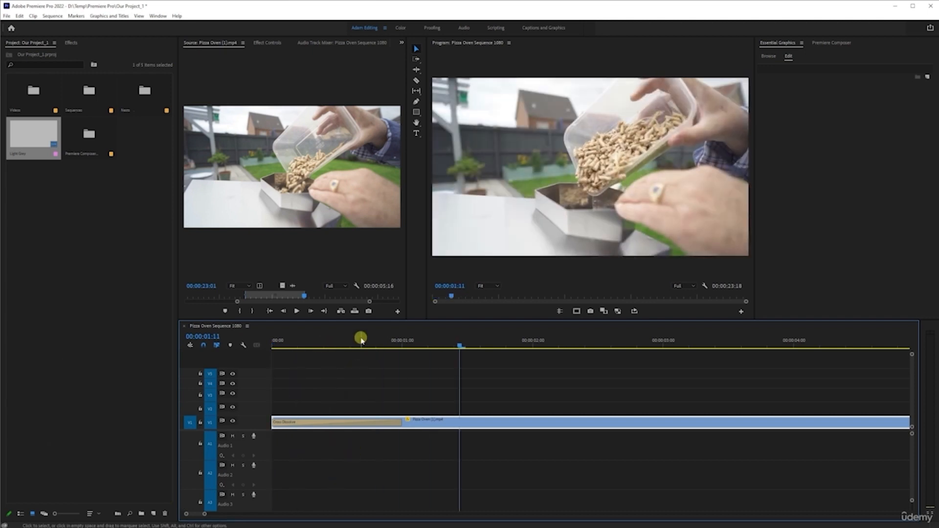
drag(360, 339, 176, 358)
key(space)
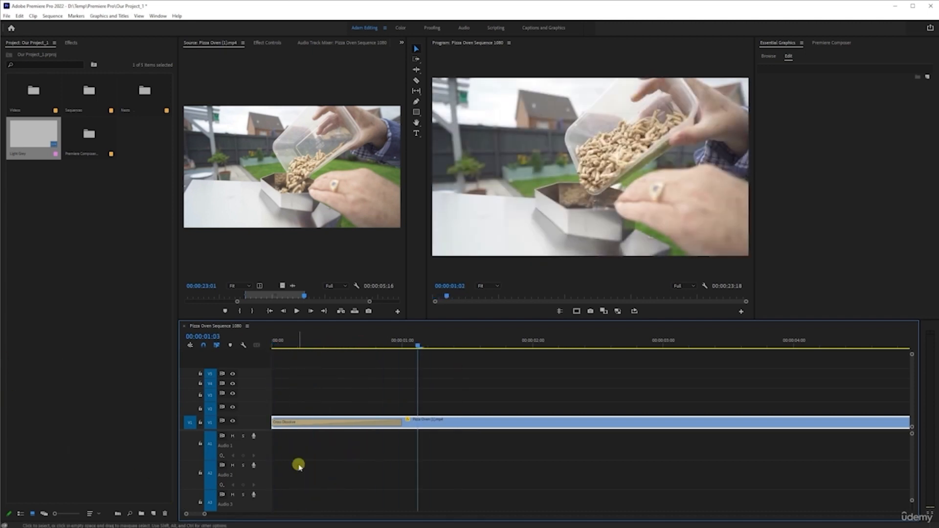
key(space)
- Apply the default transition to the cut between the two Pizza Oven clips and play through it
scroll(563, 423, down, 5)
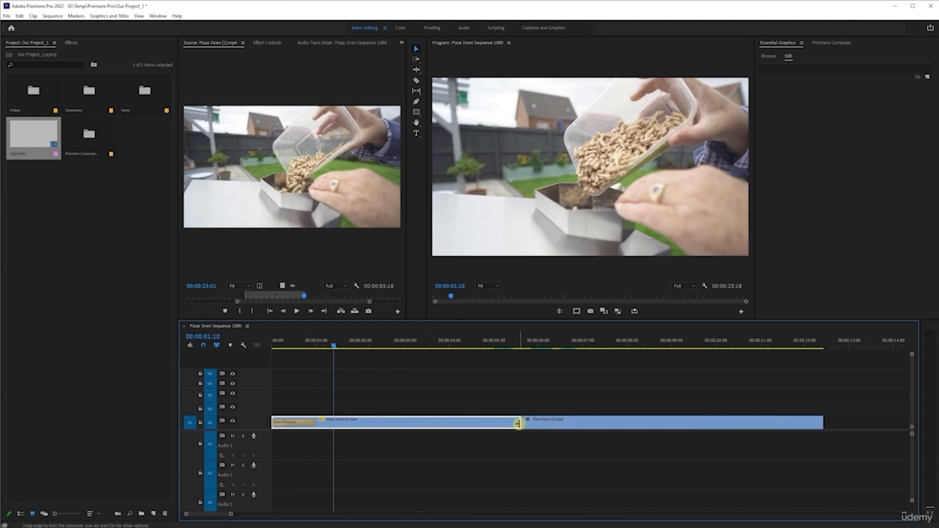
key(ctrl+d)
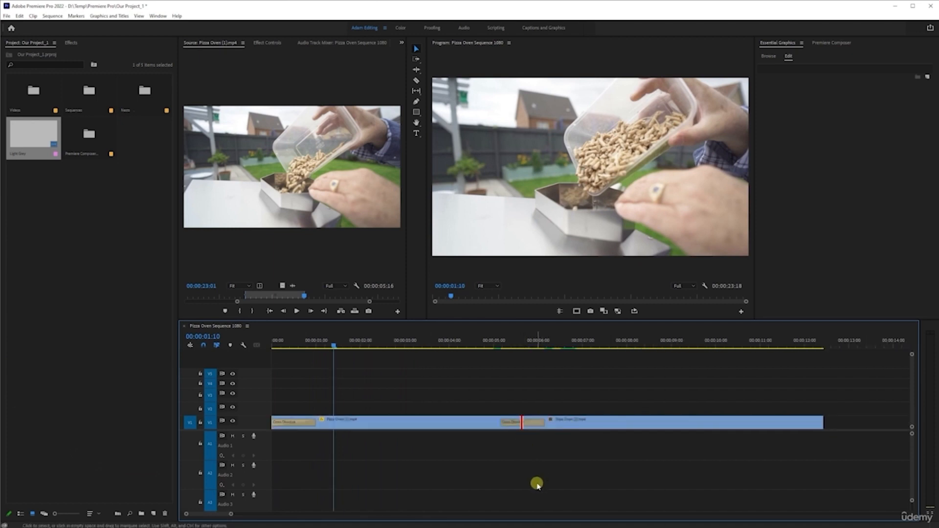
click(522, 345)
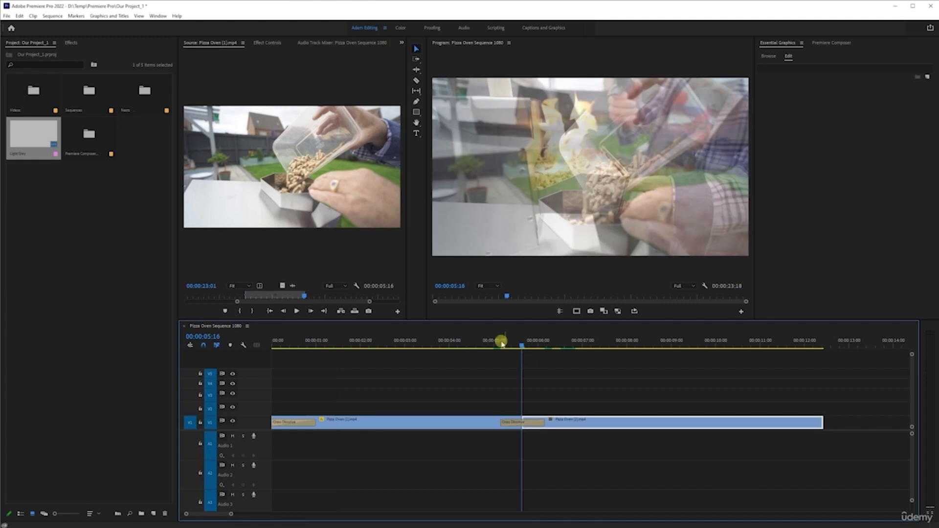
click(499, 346)
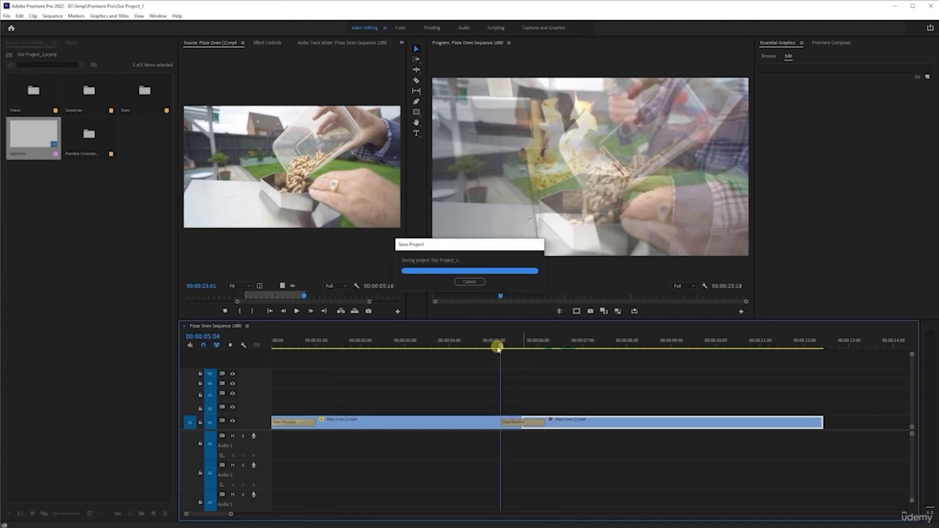
click(485, 345)
key(space)
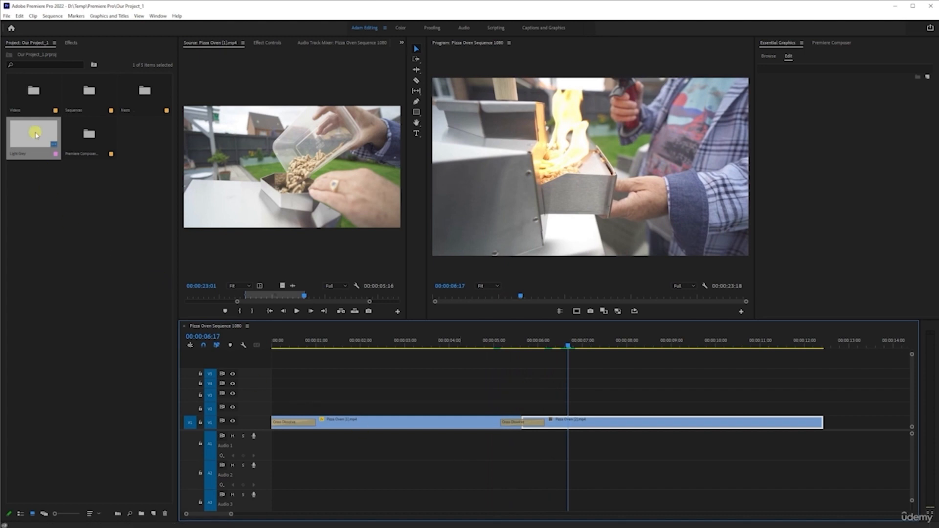
- Step back and forth frame by frame inside the opening dissolve, and jump between edit points back to the sequence's start
click(300, 342)
scroll(293, 377, up, 3)
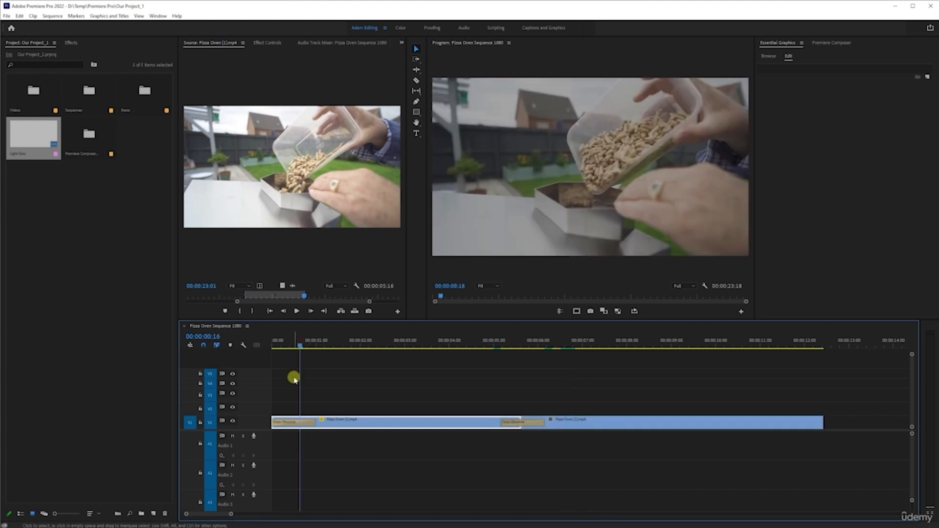
scroll(296, 383, left, 1)
key(Left)
key(Left)
key(Left)
key(Left)
key(Left)
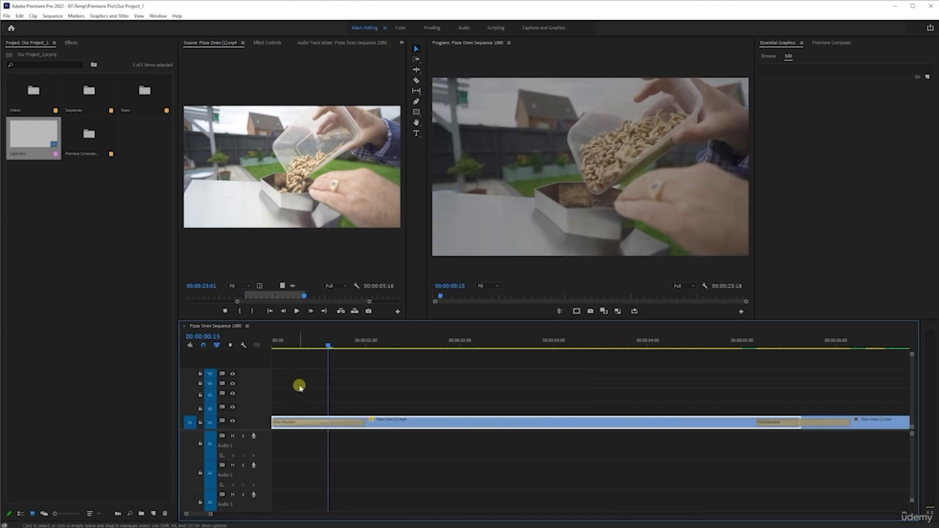
key(Right)
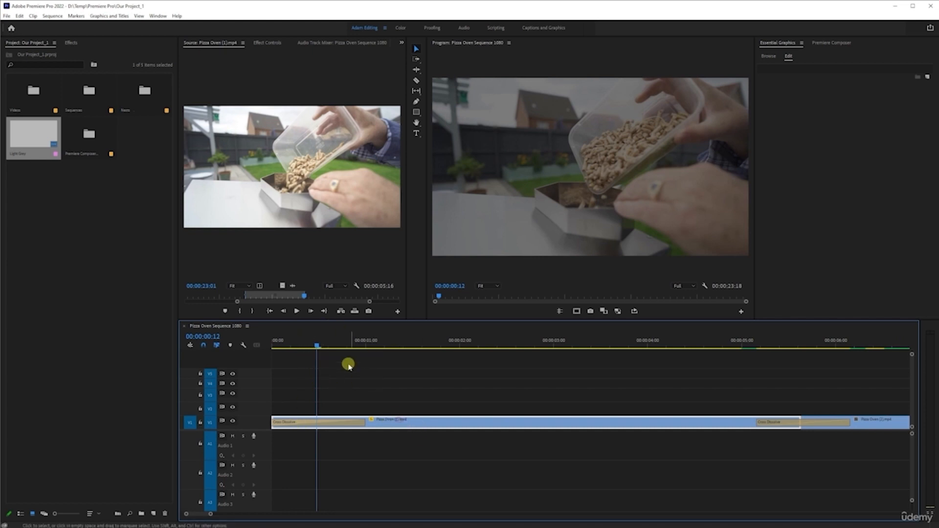
key(Right)
key(Right)
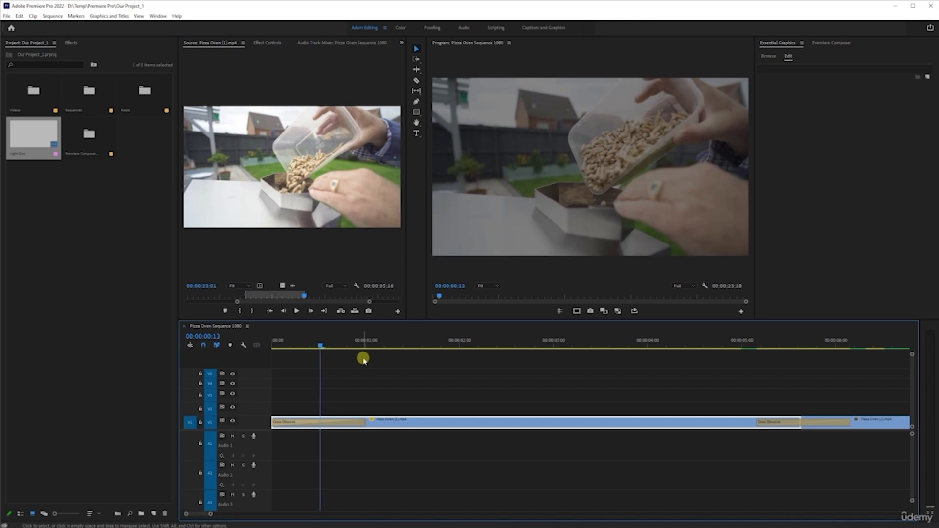
key(Left)
key(Left)
key(Down)
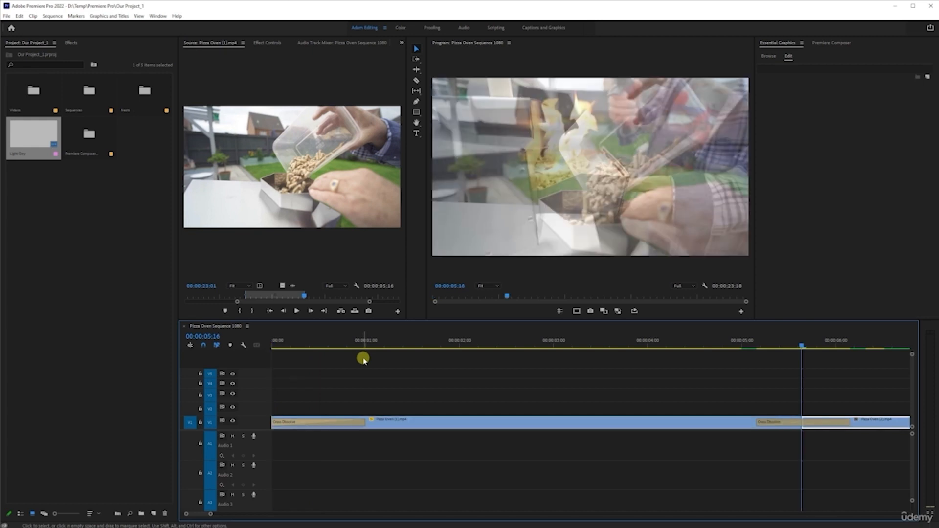
key(Up)
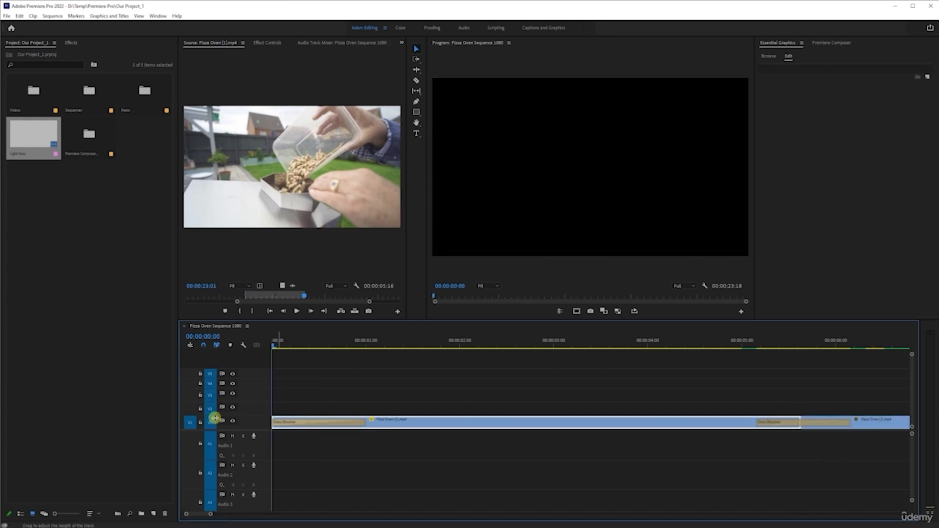
- Duplicate the first Pizza Oven clip onto track V2 and trim the copy to a duration of 00:00:03:11
drag(398, 419, 398, 407)
drag(798, 397, 594, 408)
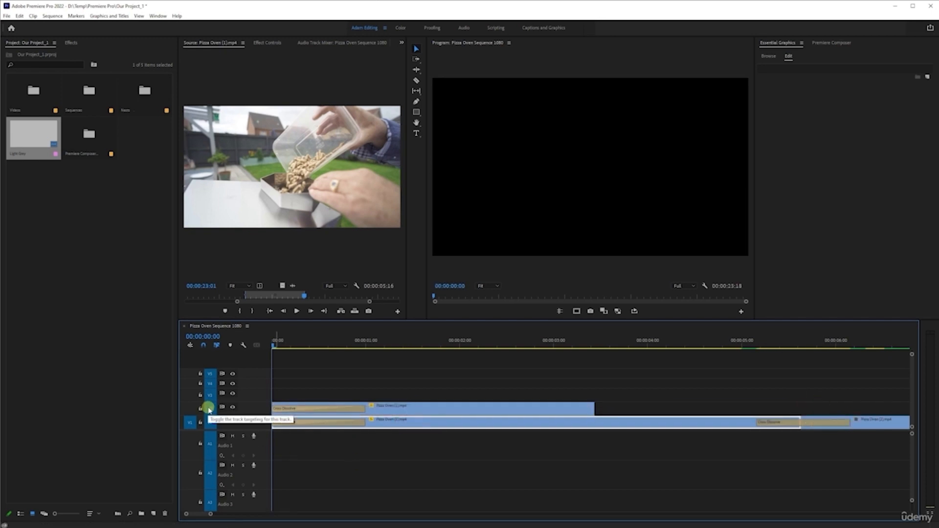
- Compare jumping to the next and previous edit points with targeting of track V2 turned off and on again
click(209, 407)
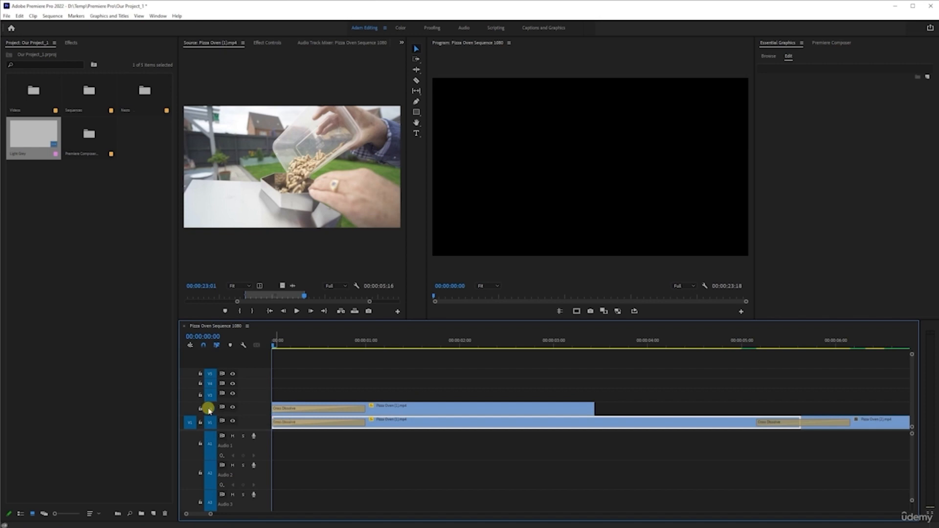
key(Down)
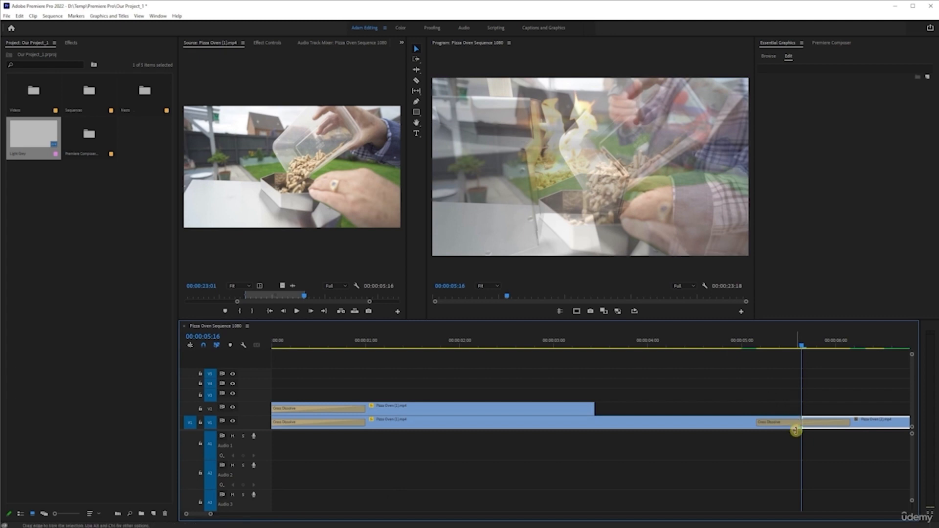
click(211, 408)
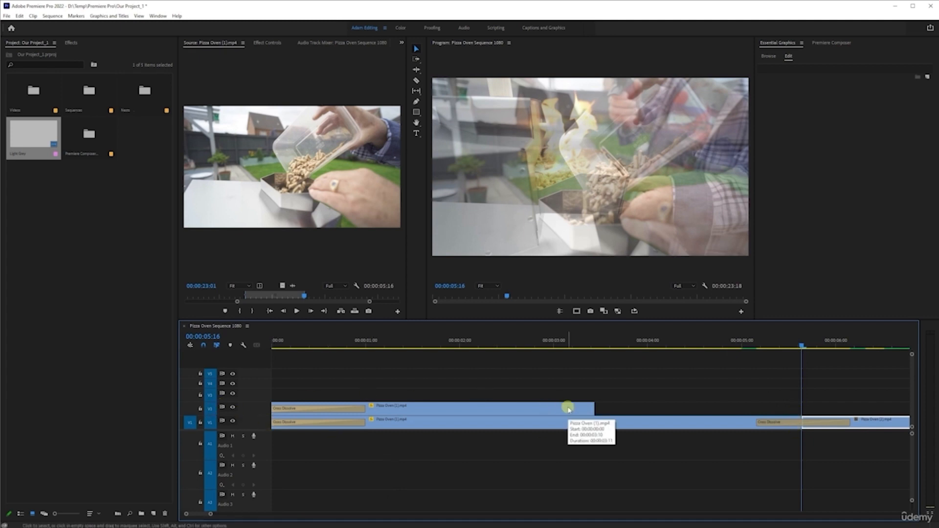
key(Up)
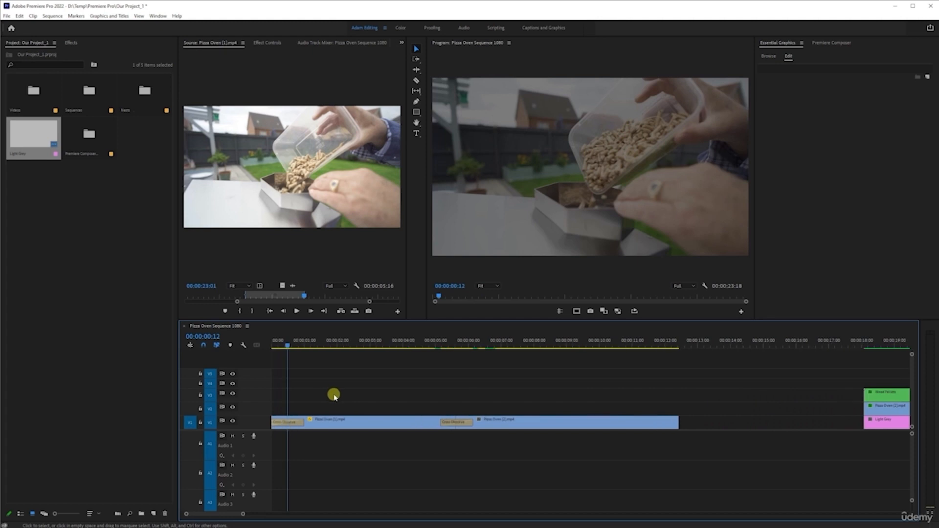
- Place the playhead at 00:00:04:13 and move the three stacked clips together along the sequence to about 00:00:49
drag(430, 342, 420, 371)
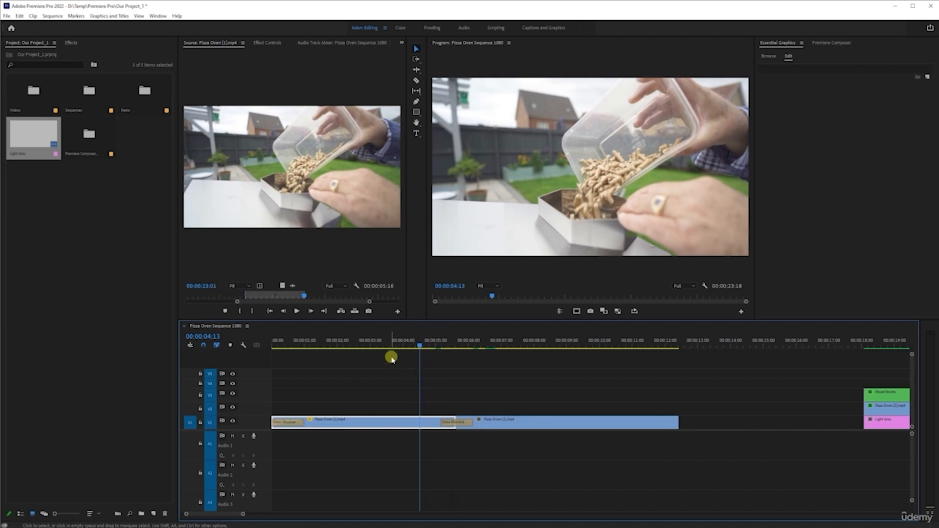
scroll(421, 406, down, 4)
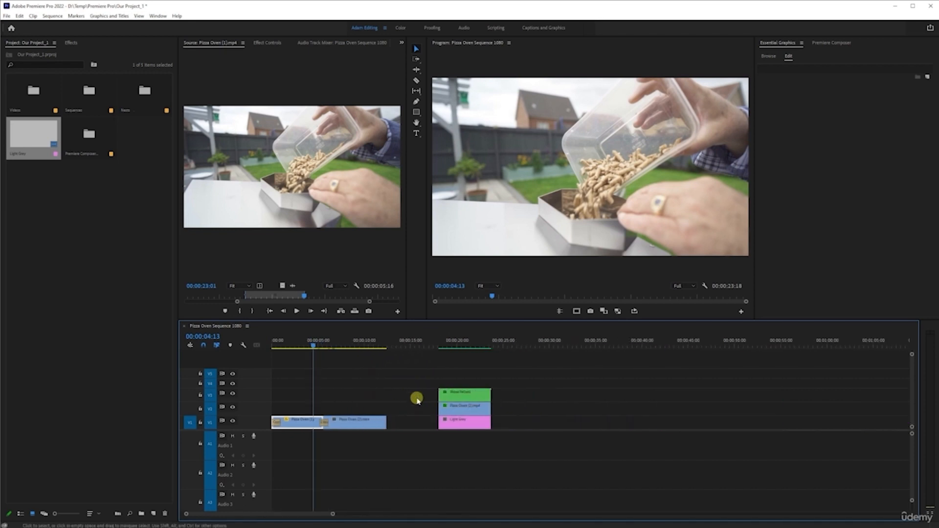
drag(416, 372, 564, 438)
drag(490, 421, 752, 417)
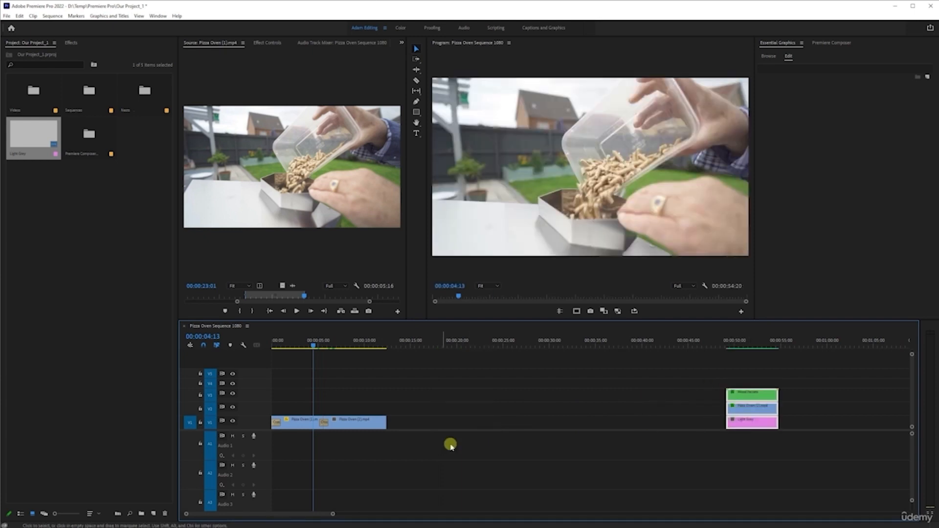
- Delete the dissolve between the two Pizza Oven clips on track V1 and the one at the first clip's start
click(325, 421)
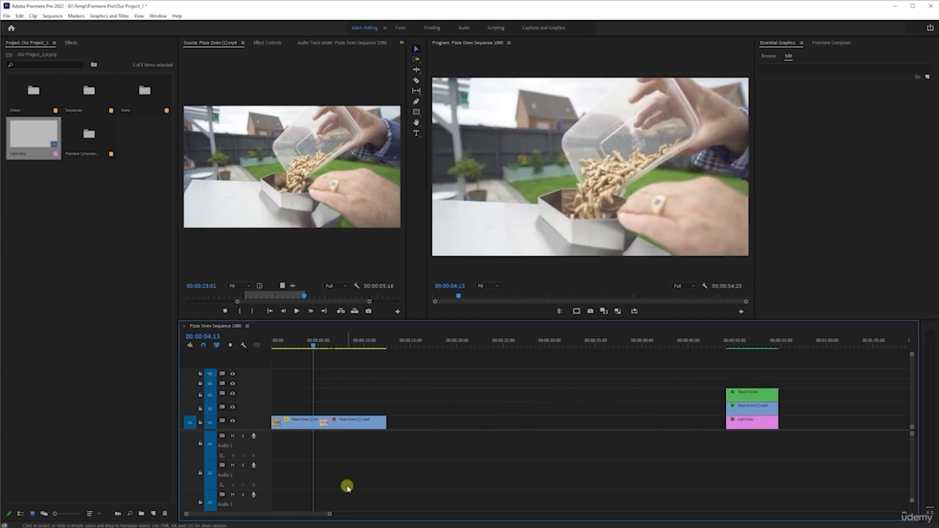
click(275, 423)
key(Delete)
- Duplicate the Pizza Oven clip pair three times along the sequence, alternating between tracks V2, V1 and V2, and play back the result
drag(293, 393, 593, 408)
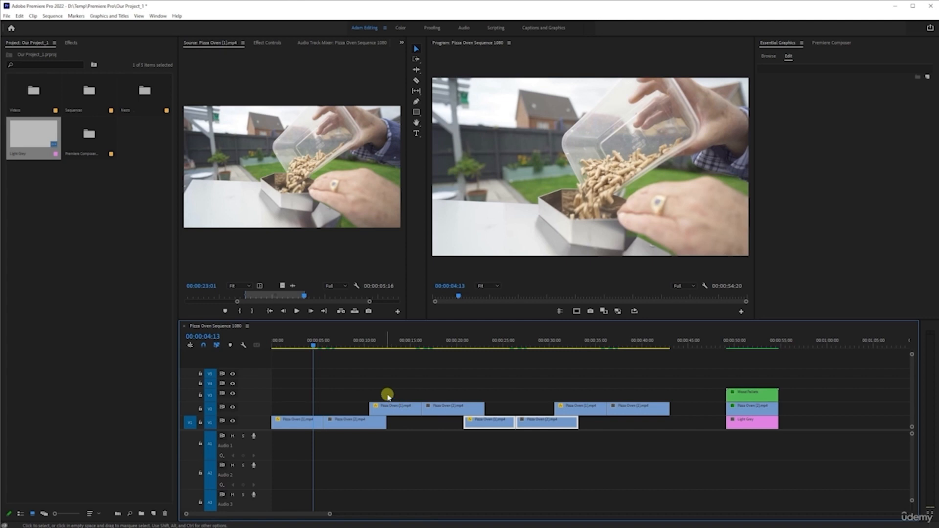
click(309, 341)
click(311, 424)
key(space)
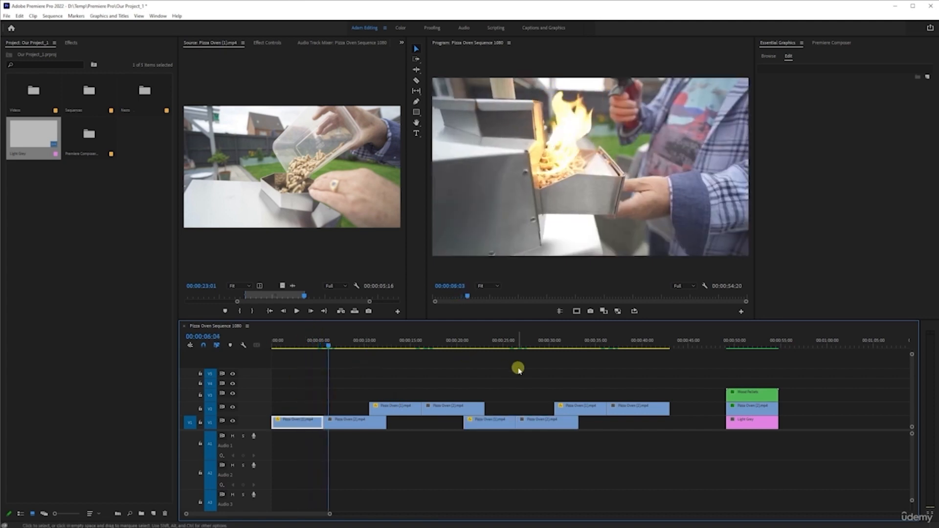
key(space)
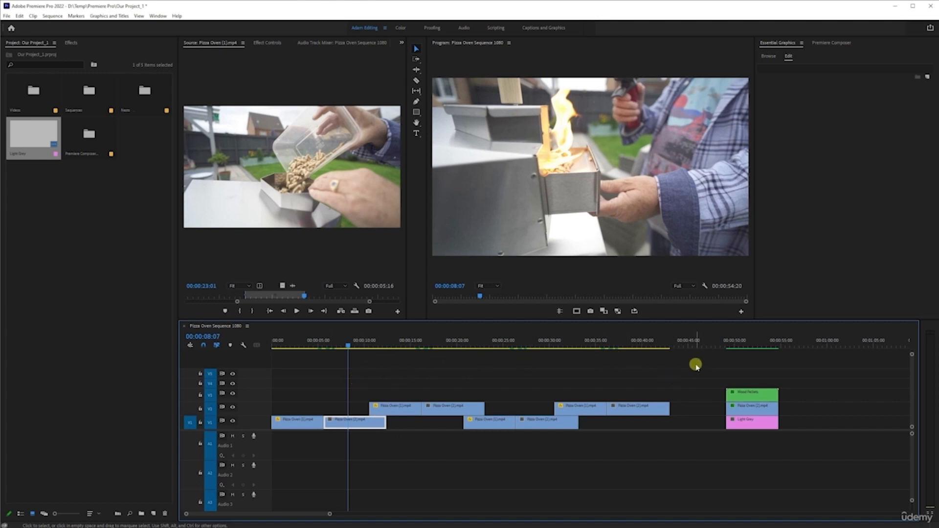
- Select all edit points of the eight Pizza Oven clips on tracks V1 and V2 and apply the default transition to them
drag(695, 363, 259, 473)
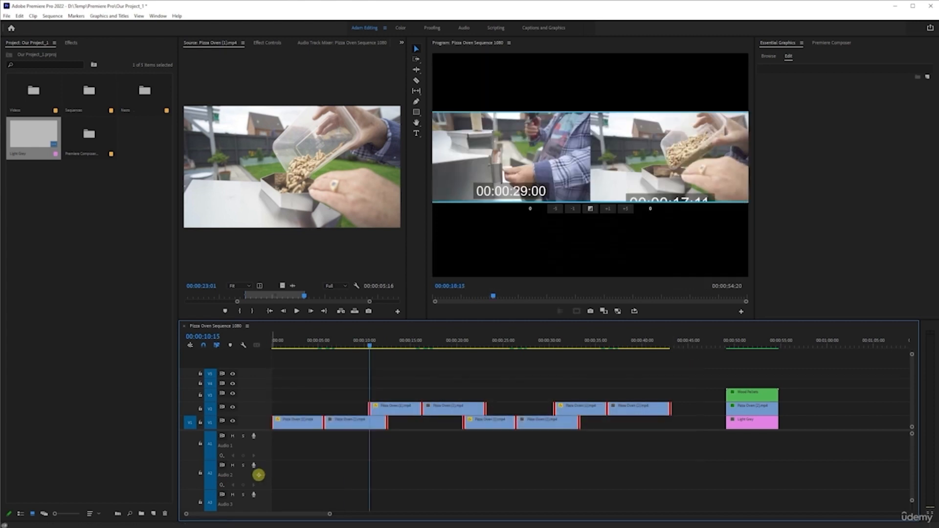
click(462, 470)
drag(692, 379, 104, 468)
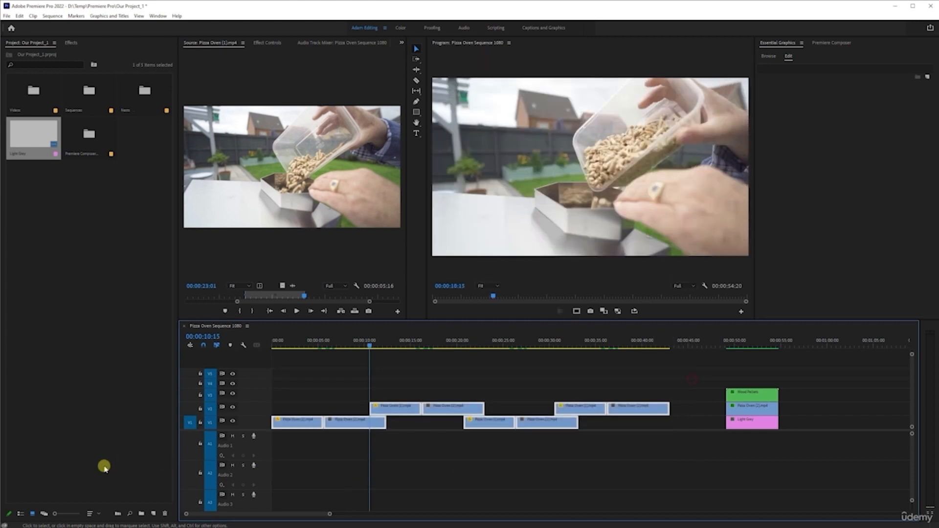
click(402, 466)
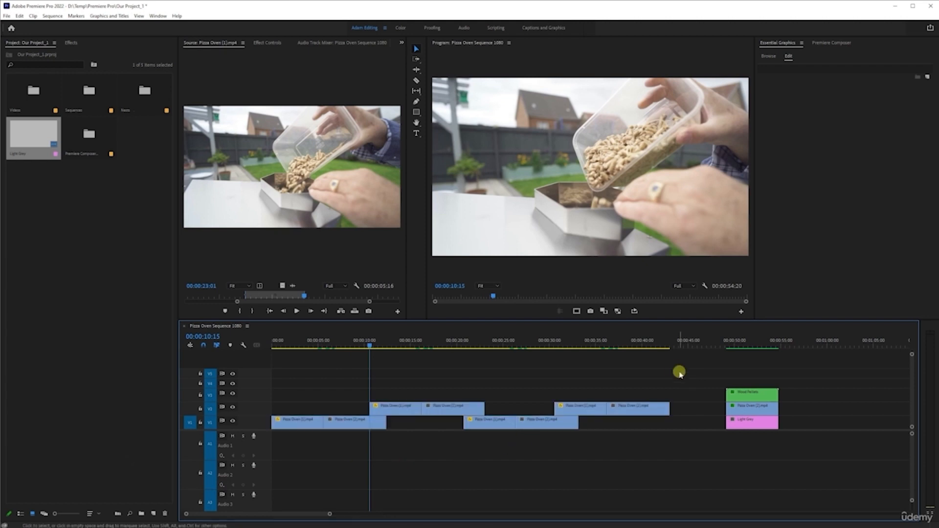
drag(688, 367, 192, 463)
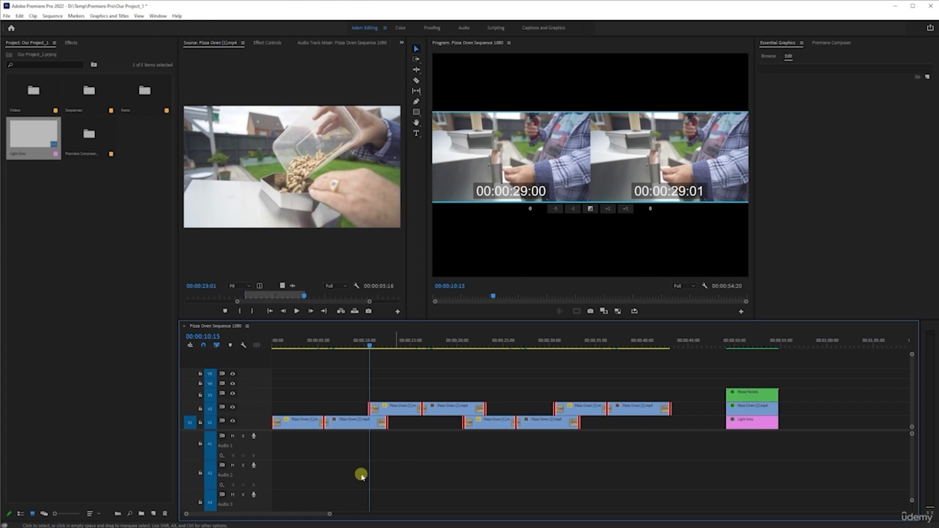
- Play the sequence from several points to examine the dissolves between clips and across the overlapping tracks
click(351, 344)
key(space)
scroll(321, 449, up, 2)
scroll(320, 451, up, 2)
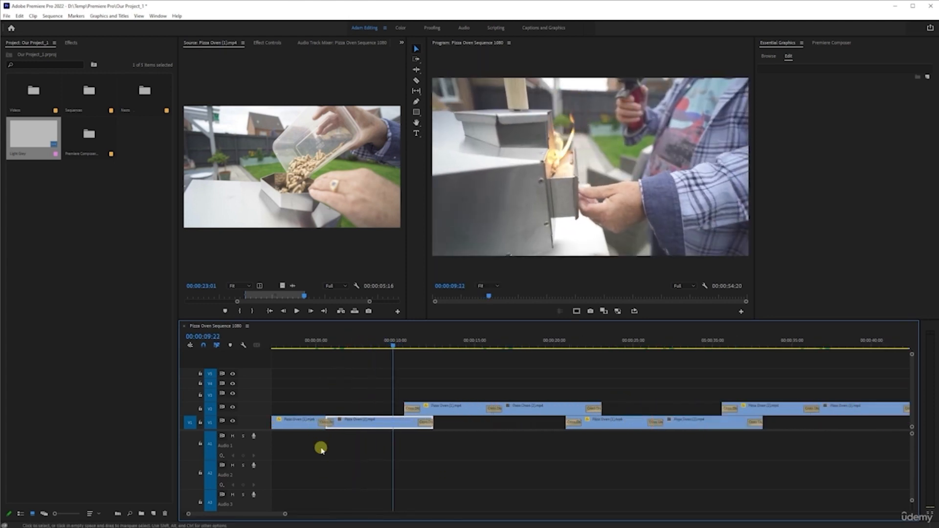
scroll(321, 450, down, 3)
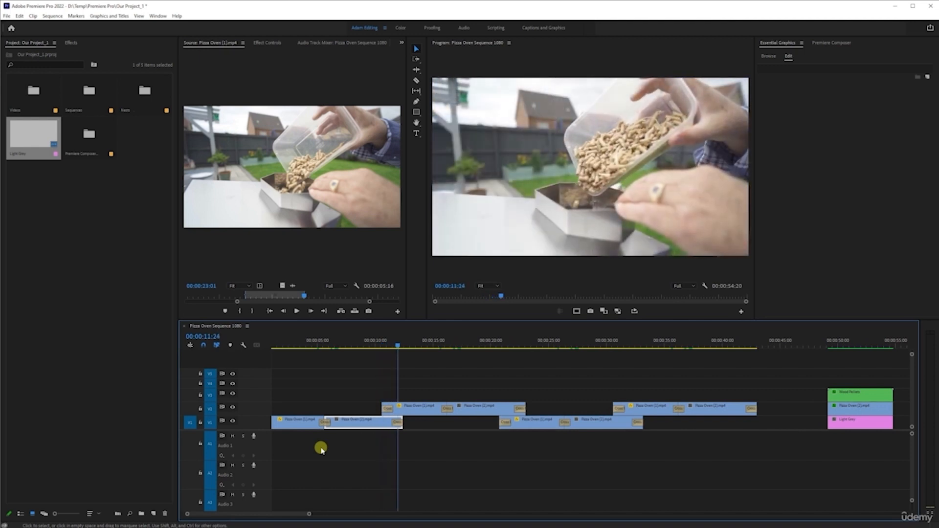
click(440, 346)
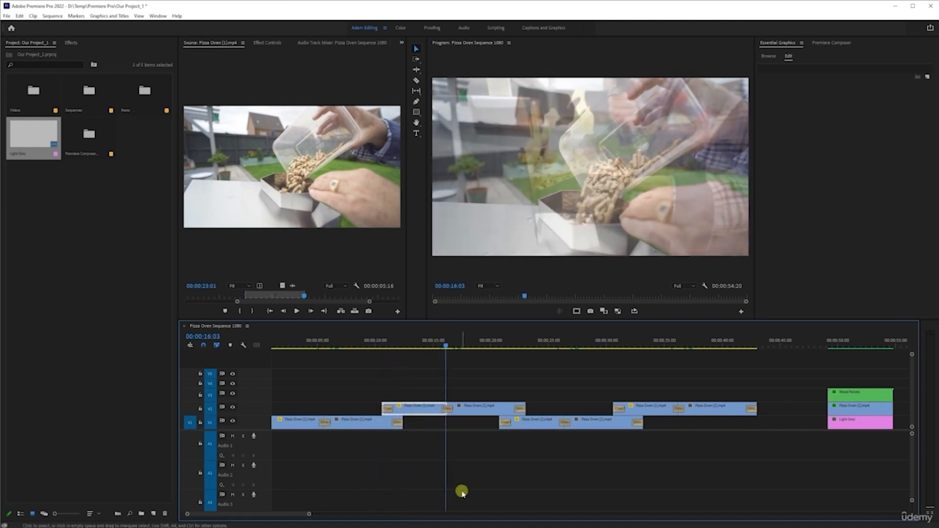
click(505, 342)
click(484, 414)
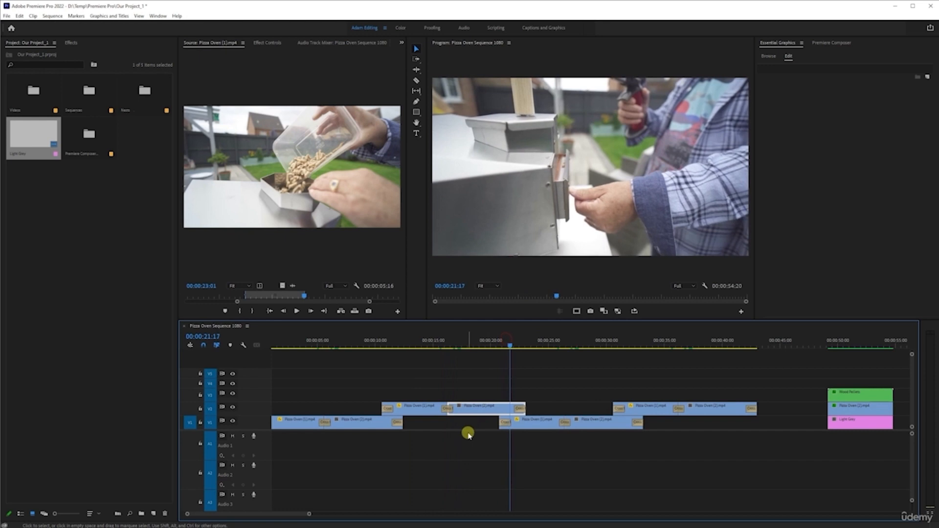
- Undo the default transitions and the duplicated clip pairs, leaving the original two Pizza Oven clips on track V1
click(528, 426)
key(minus)
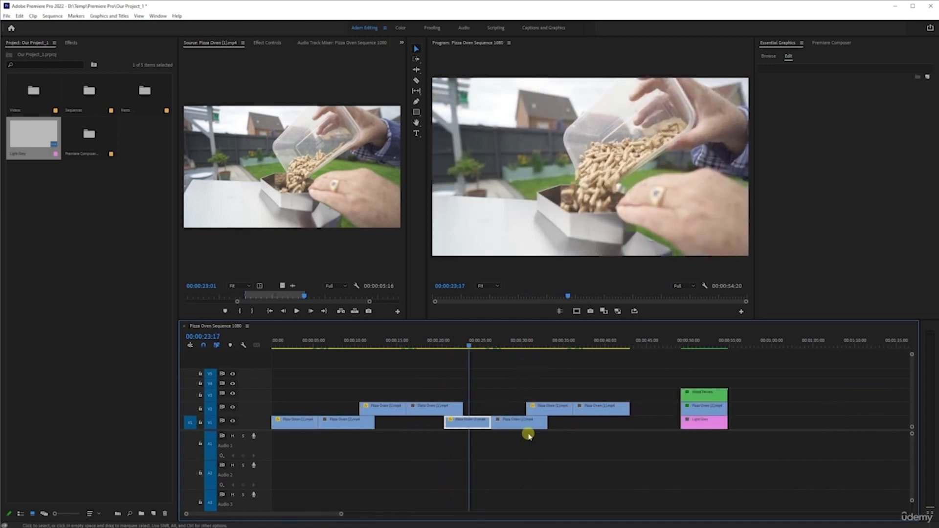
key(ctrl+z)
key(ctrl+z)
key(ctrl+z)
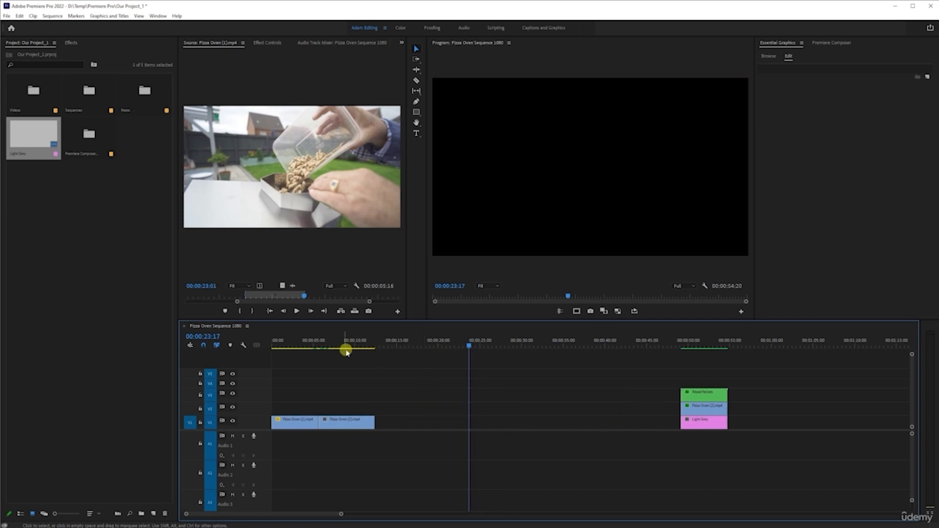
- Place the playhead at 00:00:05:16, on the cut between the two clips, and redo the duplicated clip pairs with their transitions
click(318, 342)
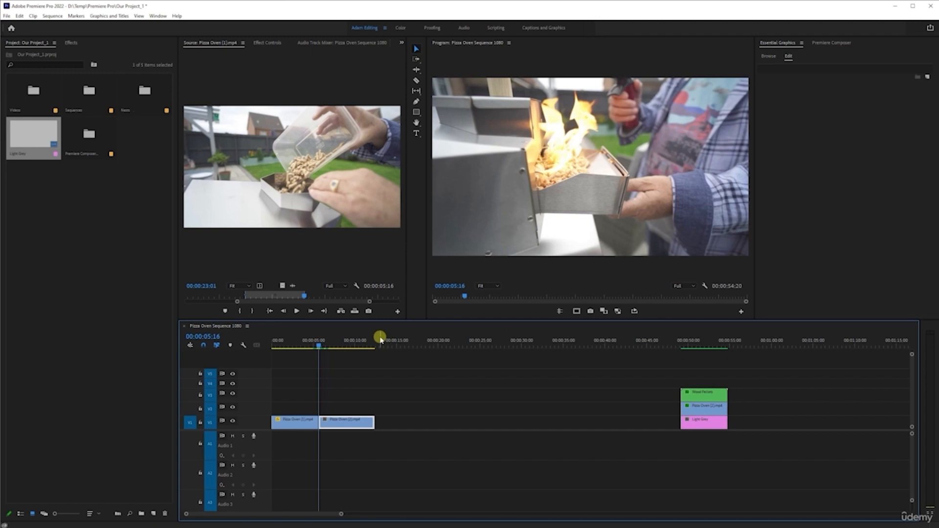
key(ctrl+shift+z)
key(ctrl+shift+z)
key(ctrl+shift+z)
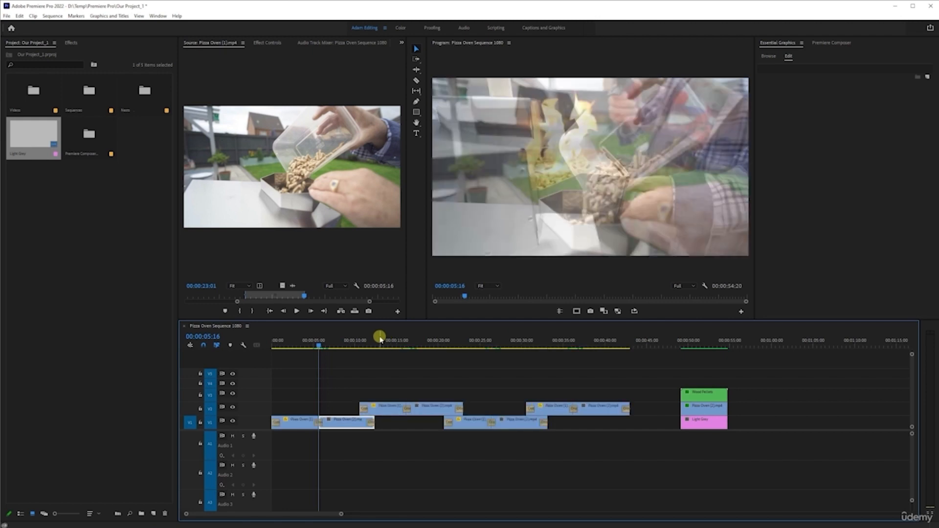
- Select the dissolves between adjacent clips on tracks V1 and V2 and lengthen the first one on V2
click(416, 428)
shift+click(491, 424)
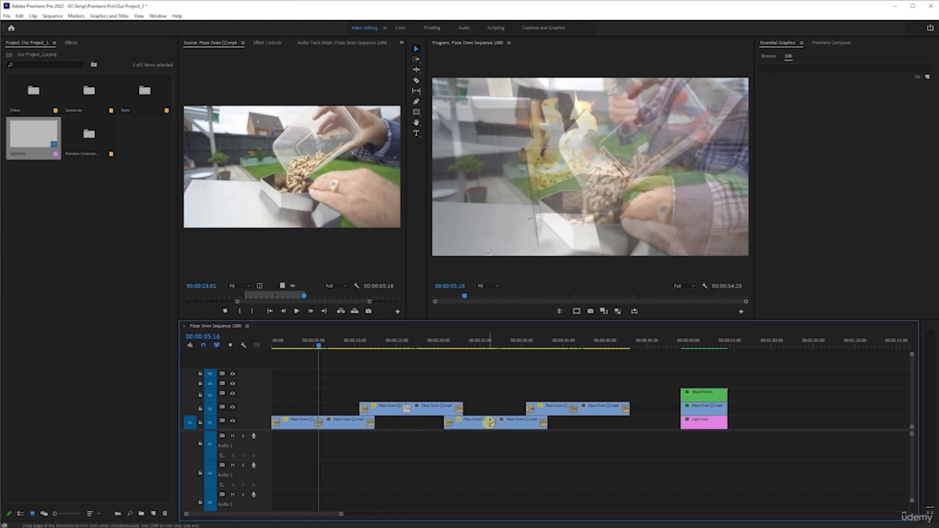
shift+click(573, 409)
drag(408, 408, 423, 409)
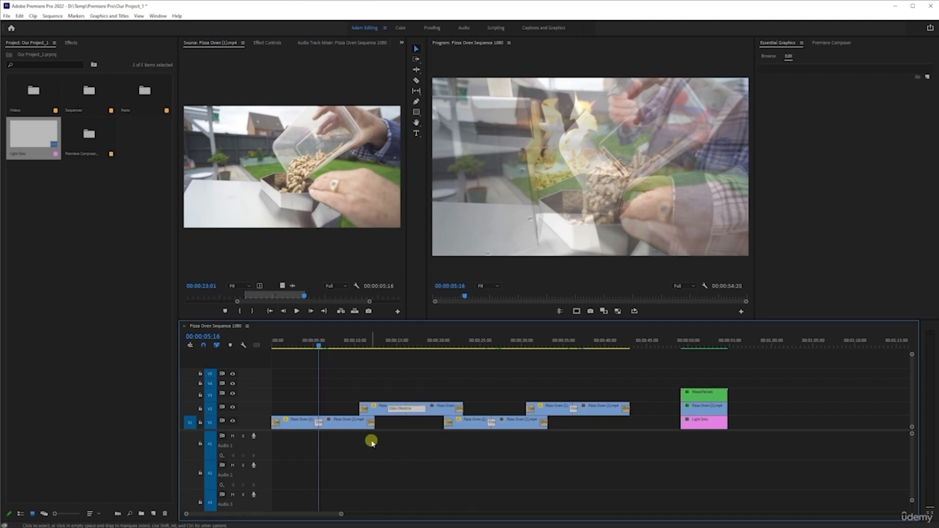
- Undo the dissolve's lengthening, all the default transitions and the duplicated clip pairs
key(ctrl+z)
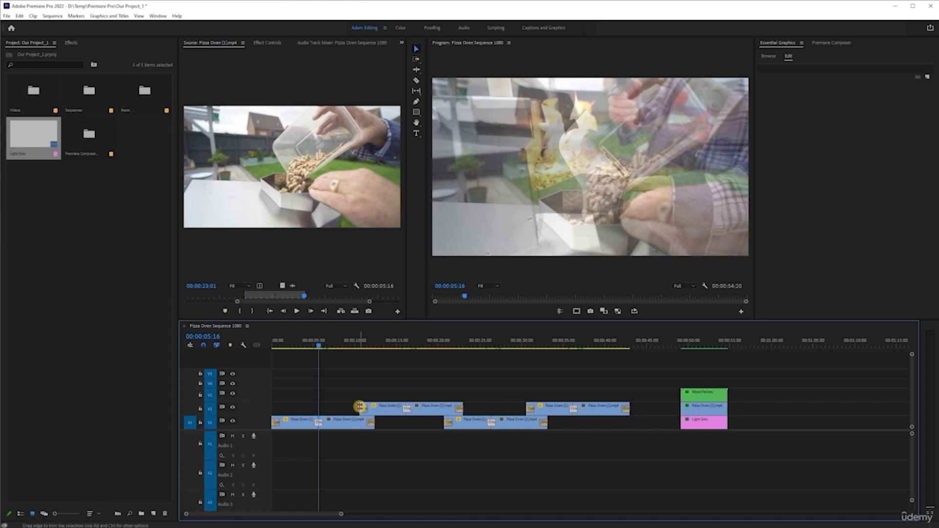
key(ctrl+z)
key(ctrl+z)
key(ctrl+z)
key(ctrl+z)
key(ctrl+z)
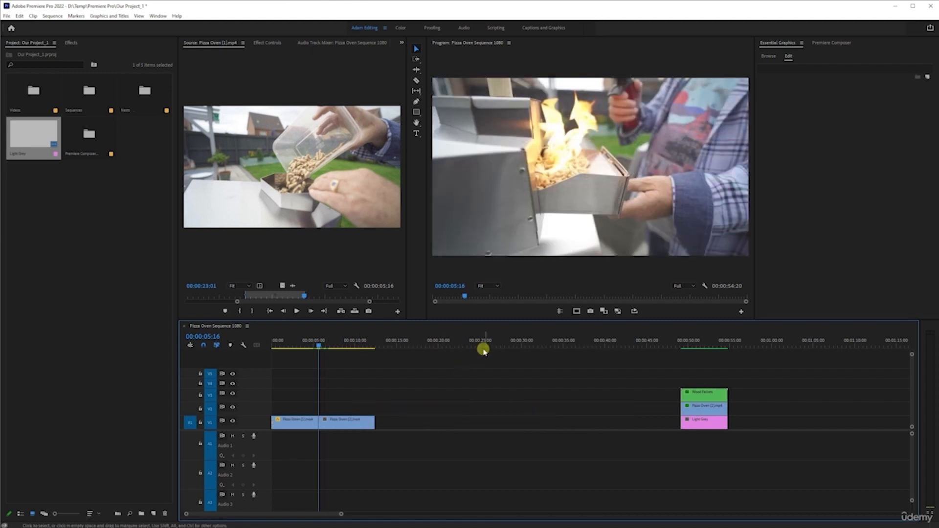